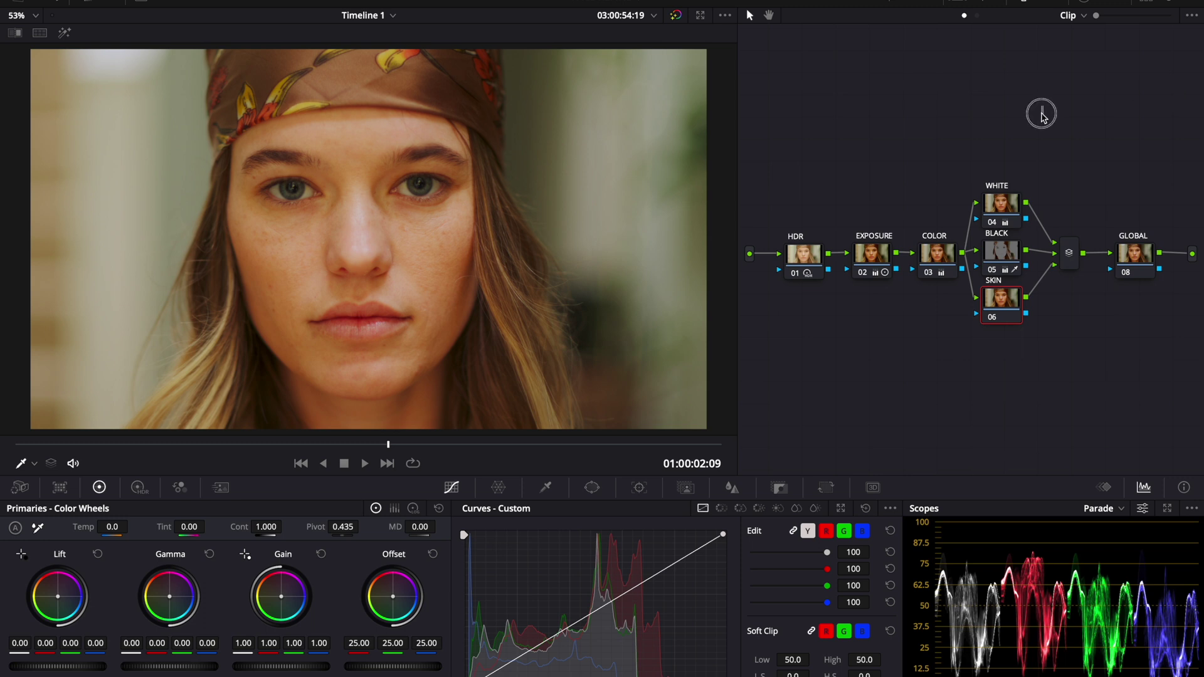
- Select the nodes from HDR through the parallel branches and toggle them off and on to compare the grade
left_click_drag(1042, 105, 788, 279)
key("ctrl+d")
key("ctrl+d")
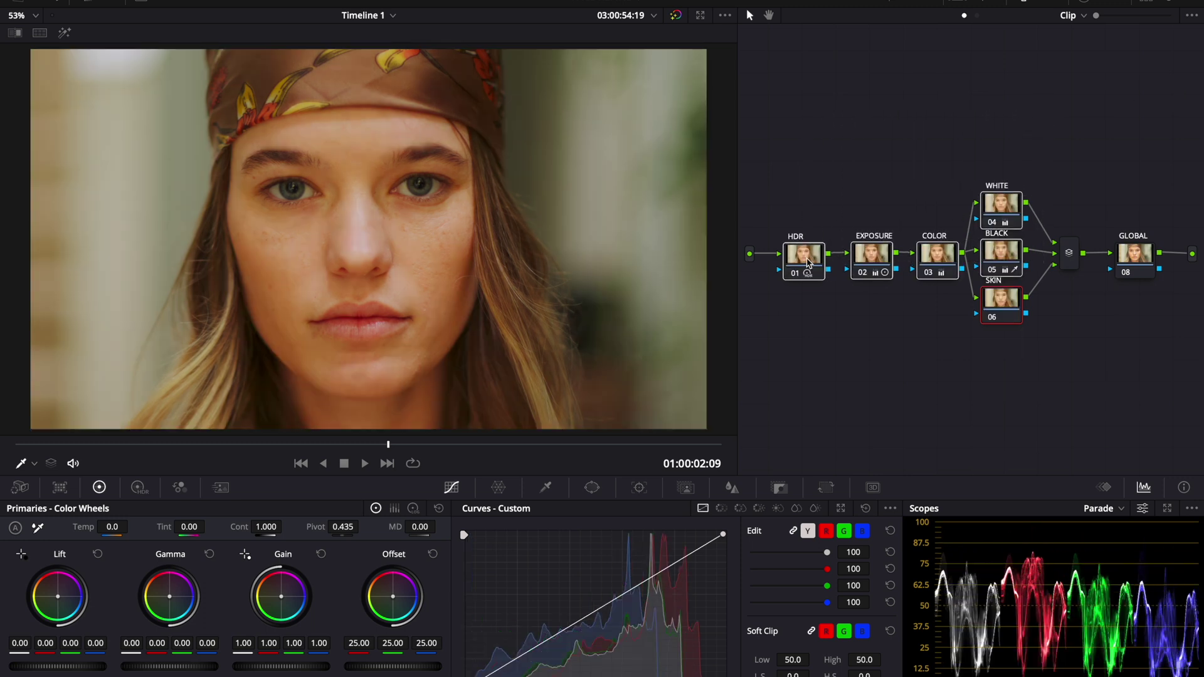
- Raise the gain on the EXPOSURE node to 0.90
left_click_drag(887, 265, 863, 263)
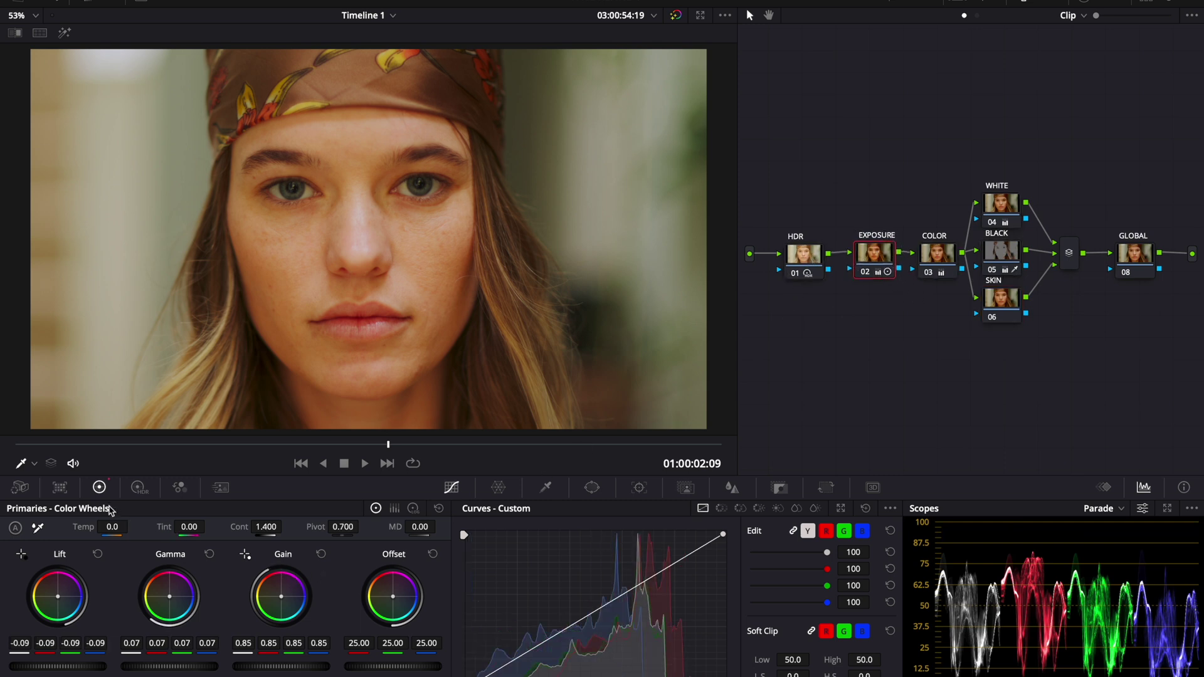
mouse_move(278, 672)
left_mouse_down()
mouse_move(319, 669)
mouse_move(265, 670)
left_mouse_up()
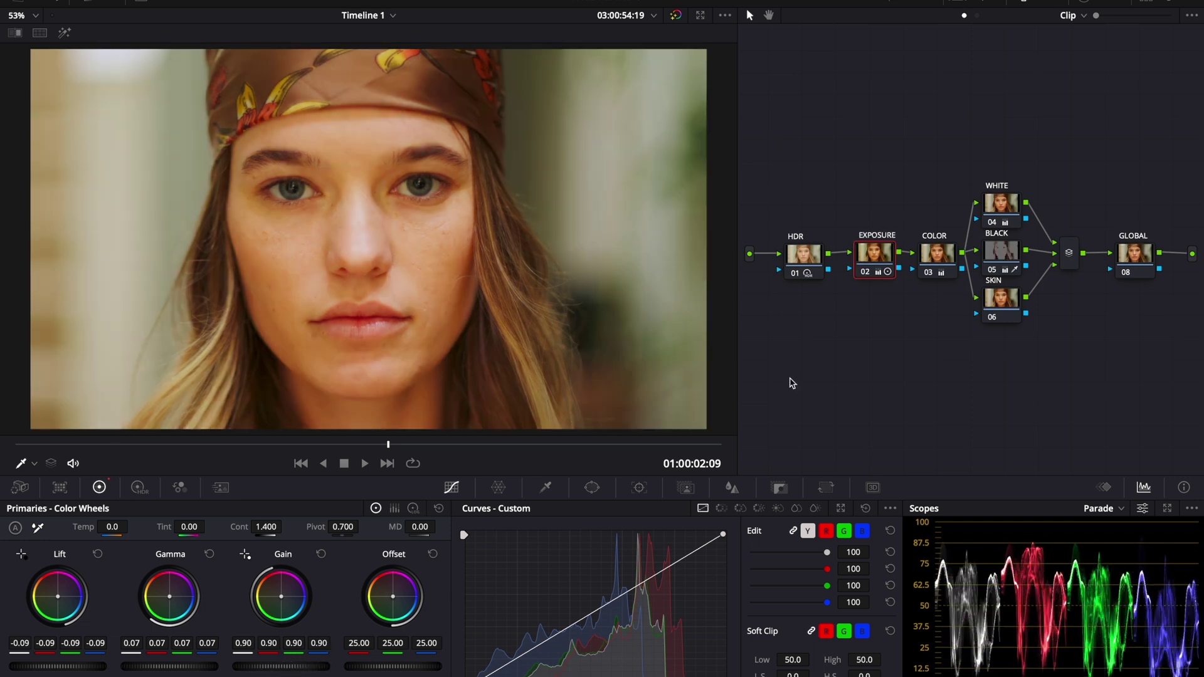
- Find the Face Refinement effect in the effects library and apply it to the SKIN node
left_click(1011, 306)
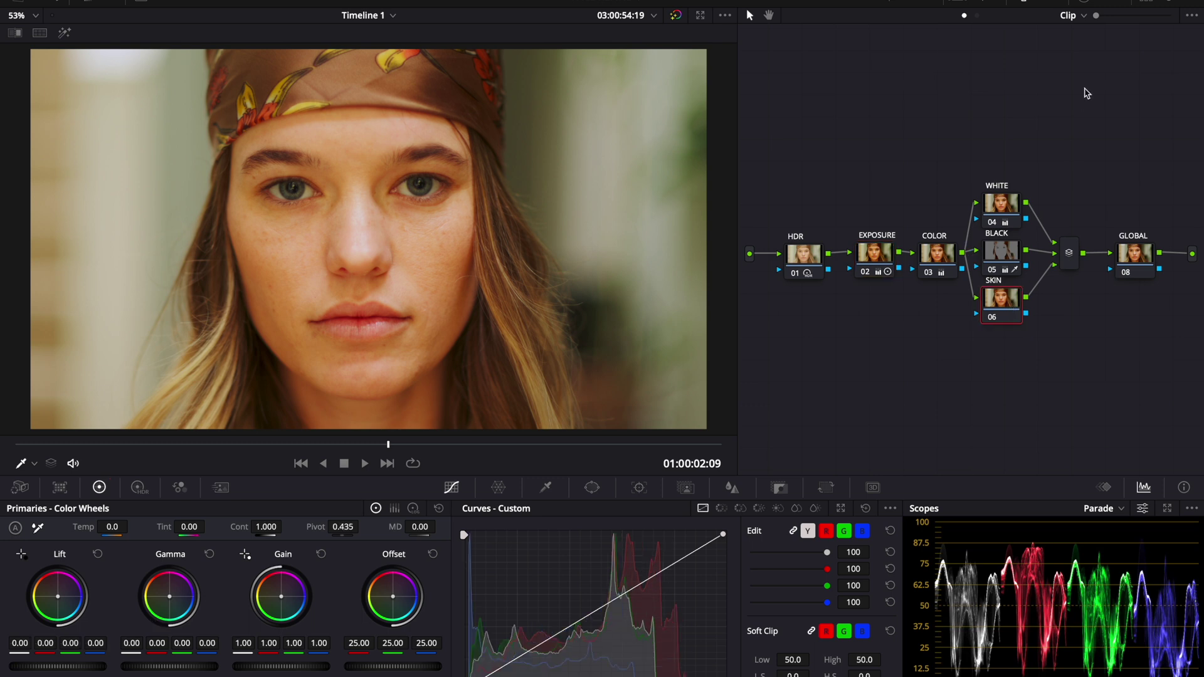
left_click(1101, 3)
left_click(1167, 16)
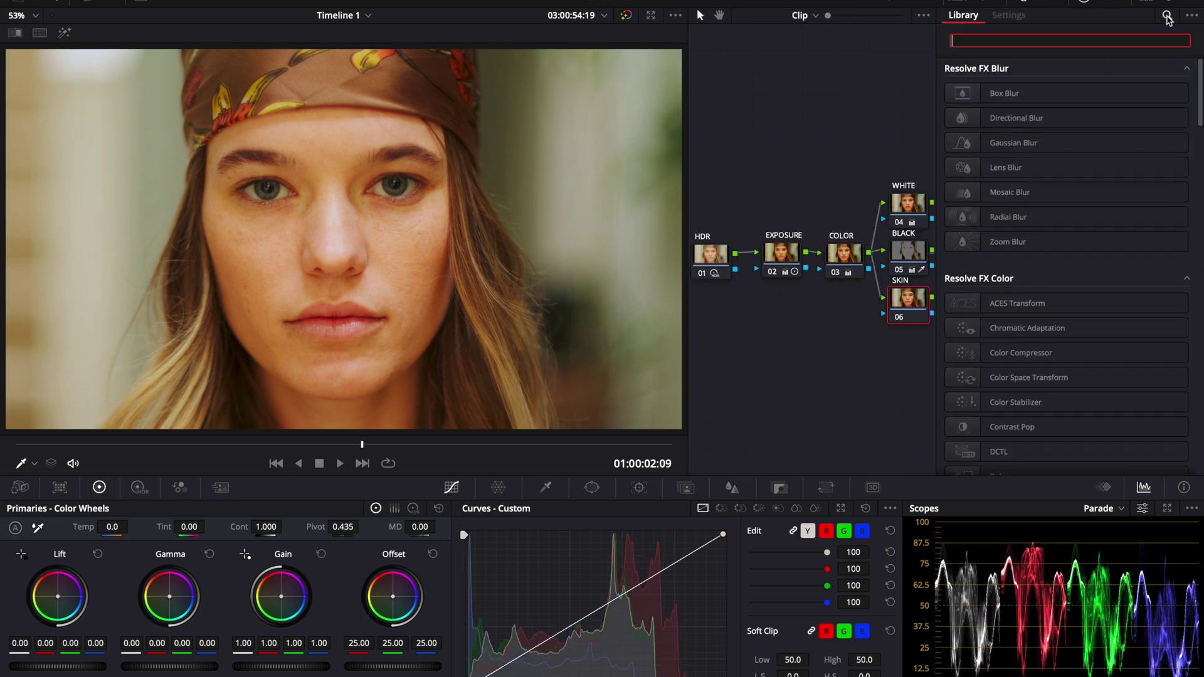
type("FACE")
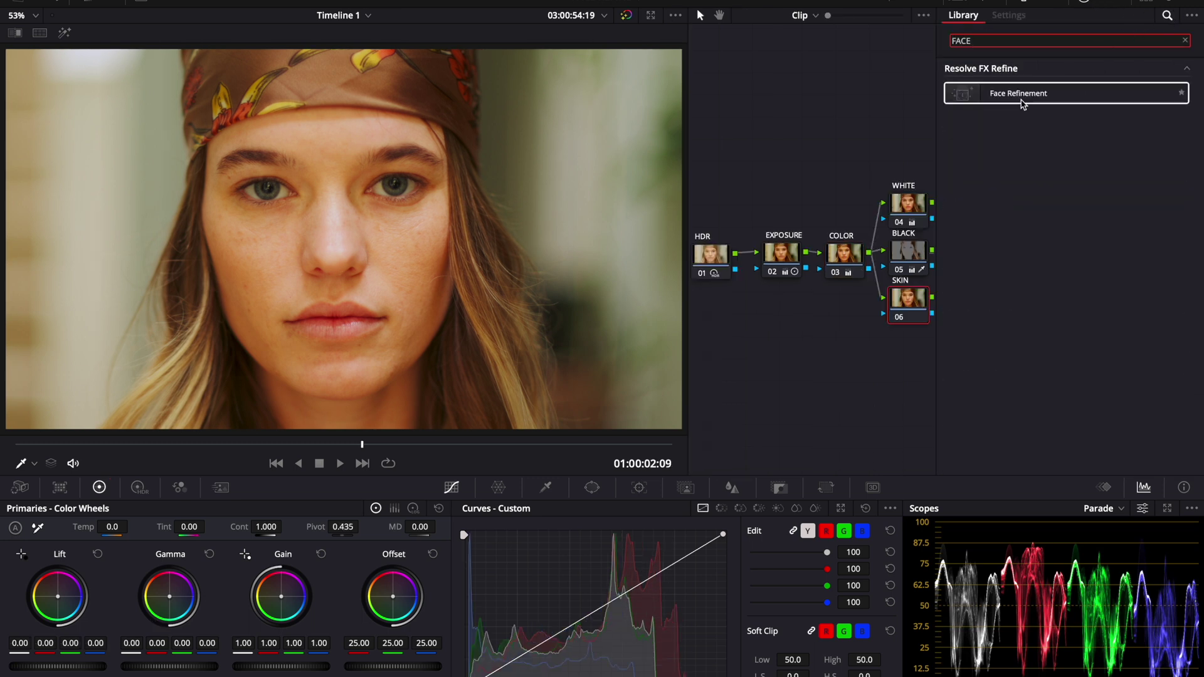
left_click_drag(1020, 99, 918, 307)
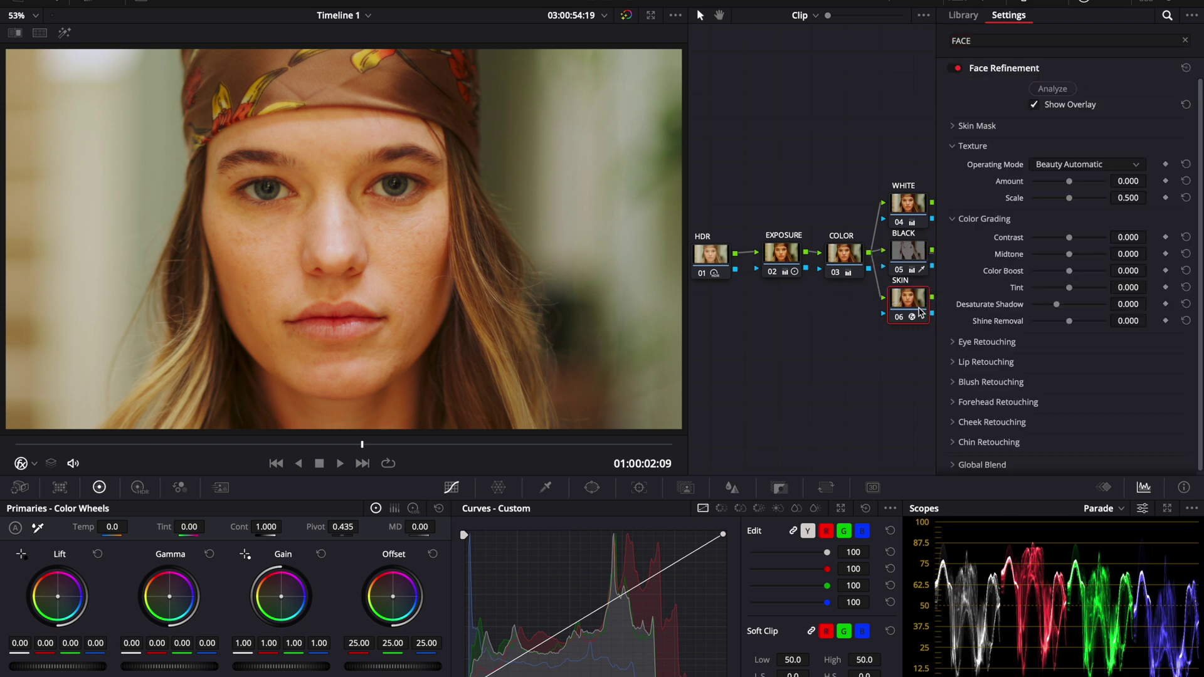
- Analyze the face across the clip with Face Refinement and turn off the face overlay
left_click(1072, 88)
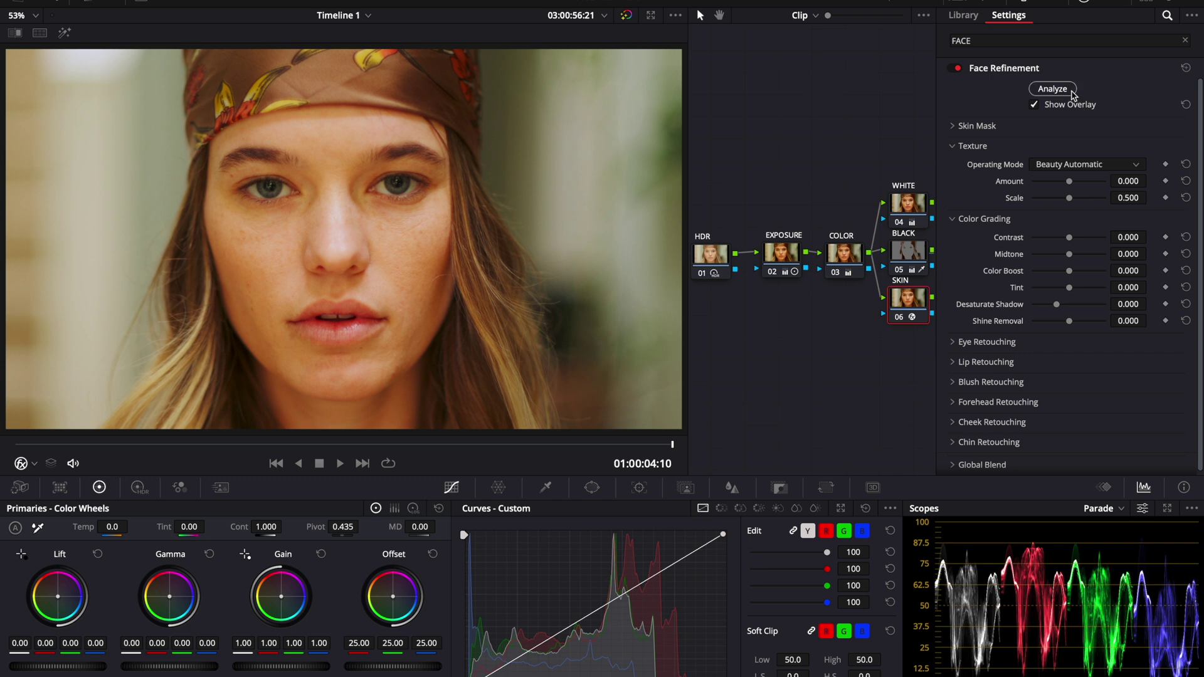
left_click(1069, 92)
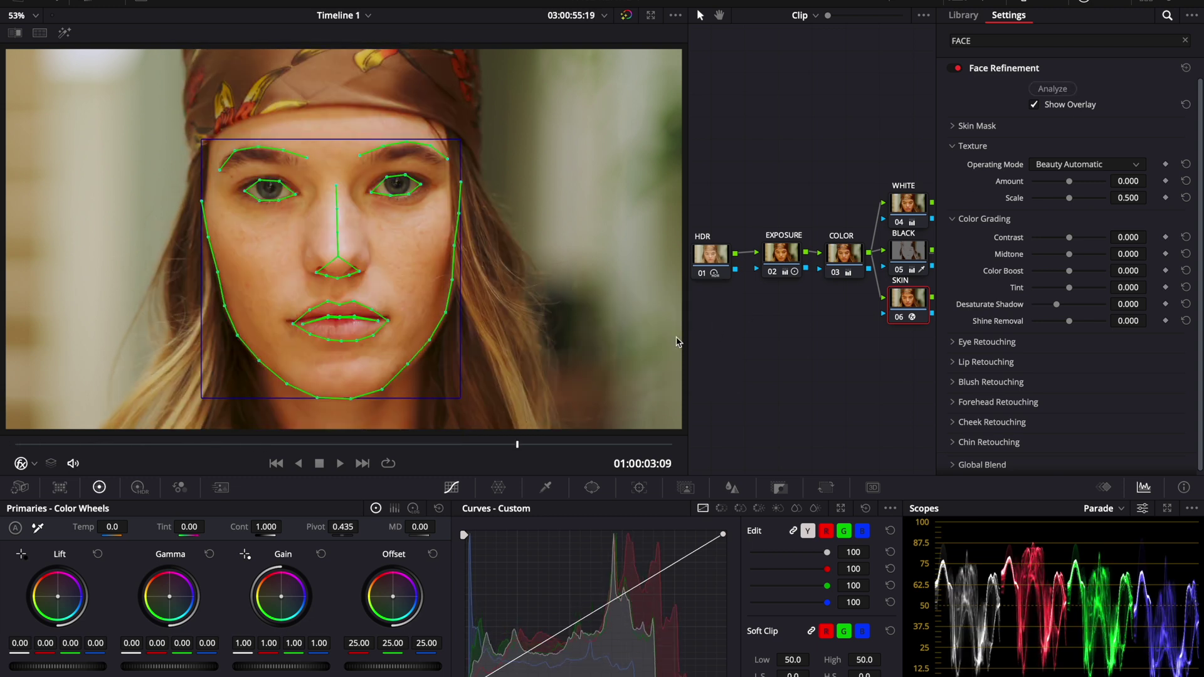
left_click(1034, 105)
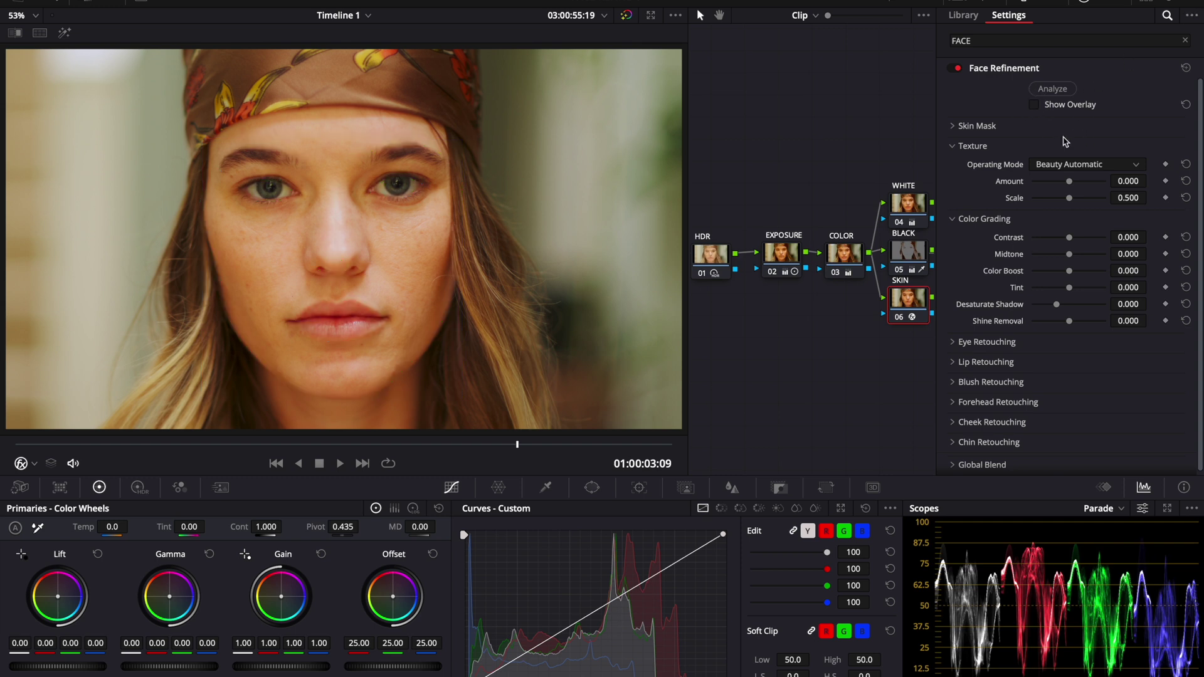
- Try the Texture amount at -1.500 and 1.500, and reset it
left_click_drag(1069, 186, 1160, 182)
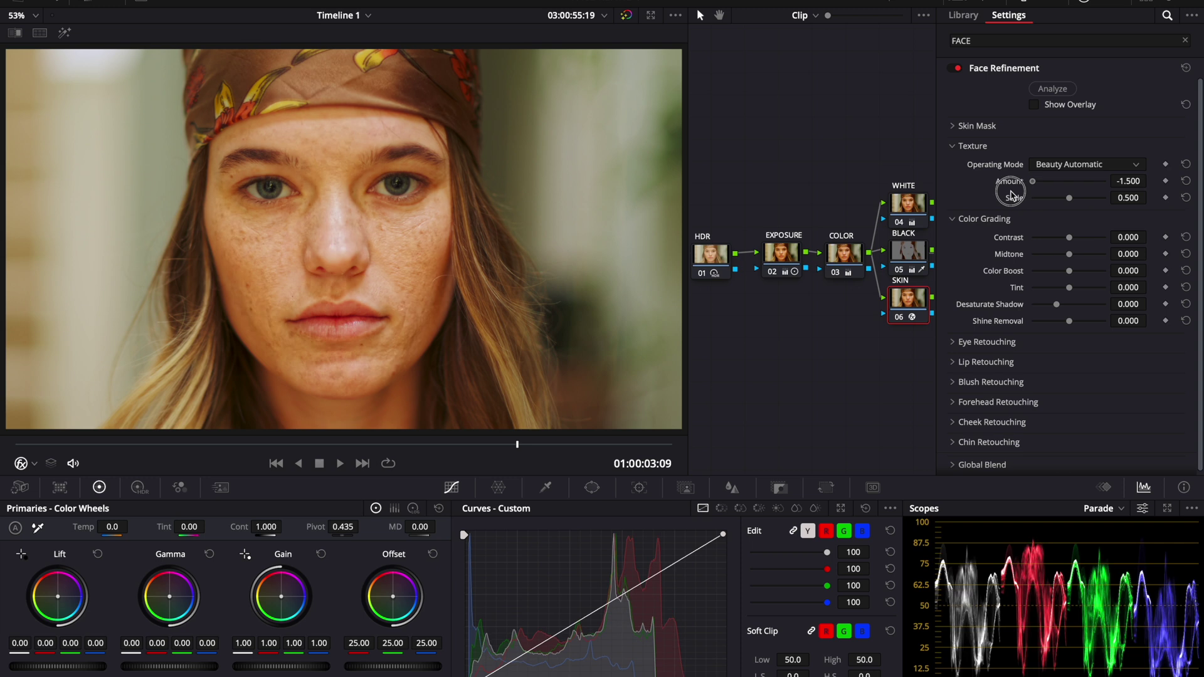
left_click_drag(1068, 192, 1168, 201)
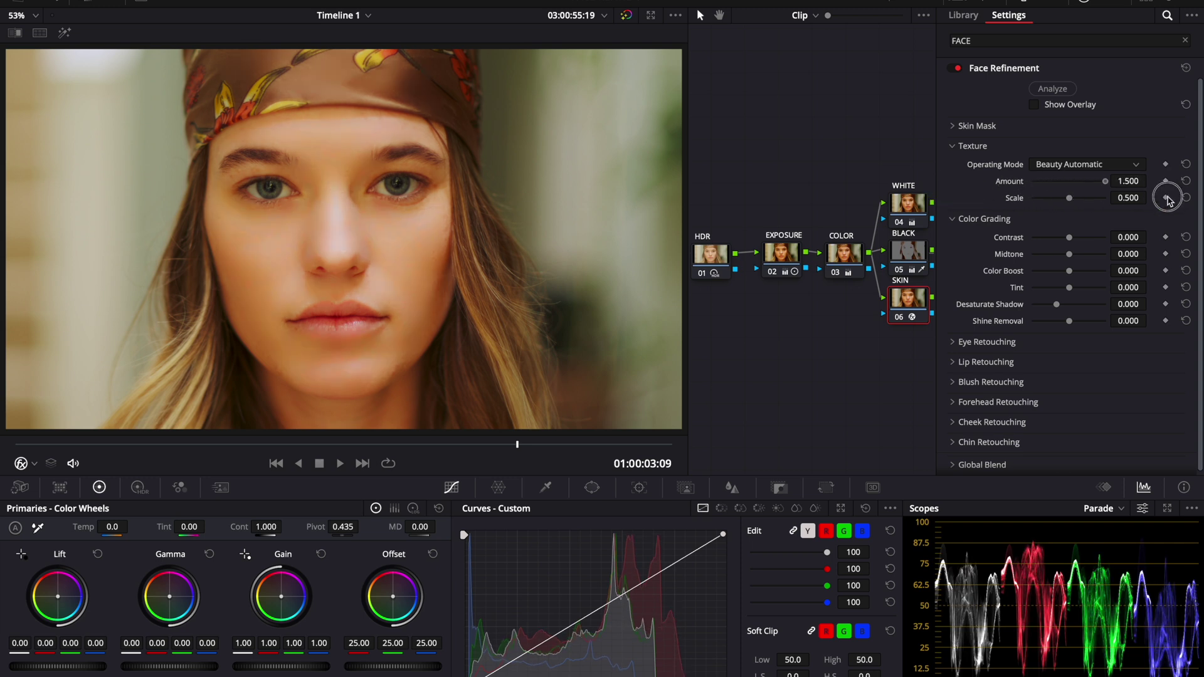
left_click(1184, 181)
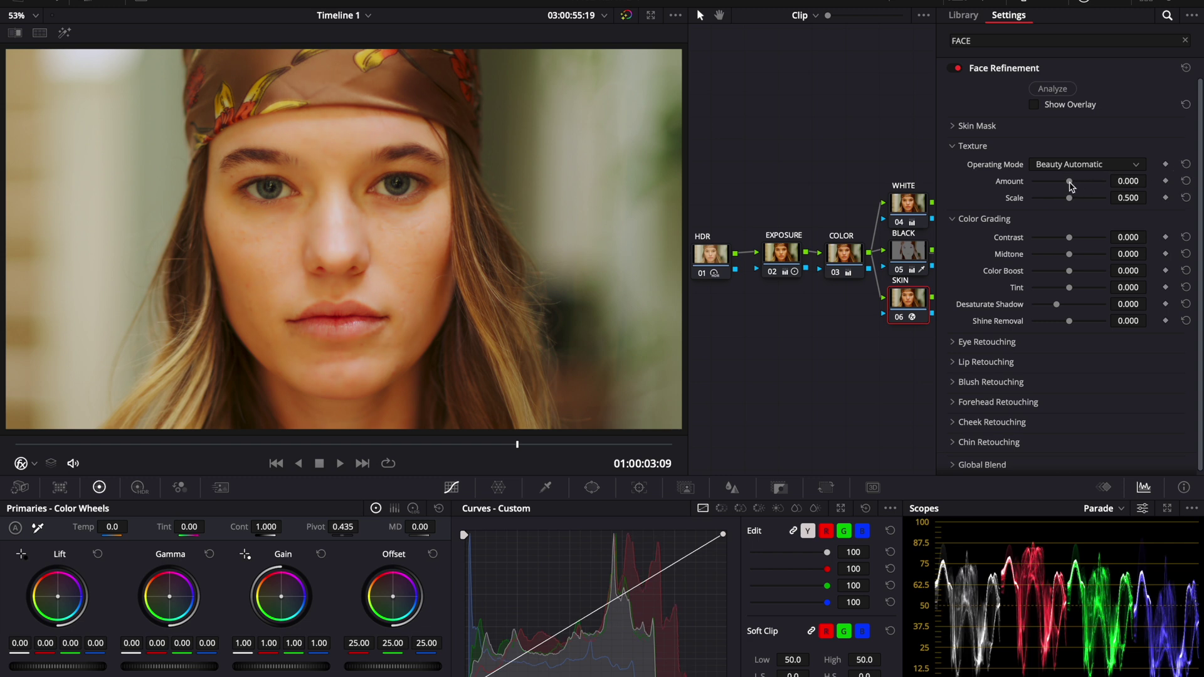
- Set the Texture amount of the face refinement to 0.2
left_click_drag(1069, 183, 1076, 185)
left_click(1138, 181)
key("BackSpace")
key("Return")
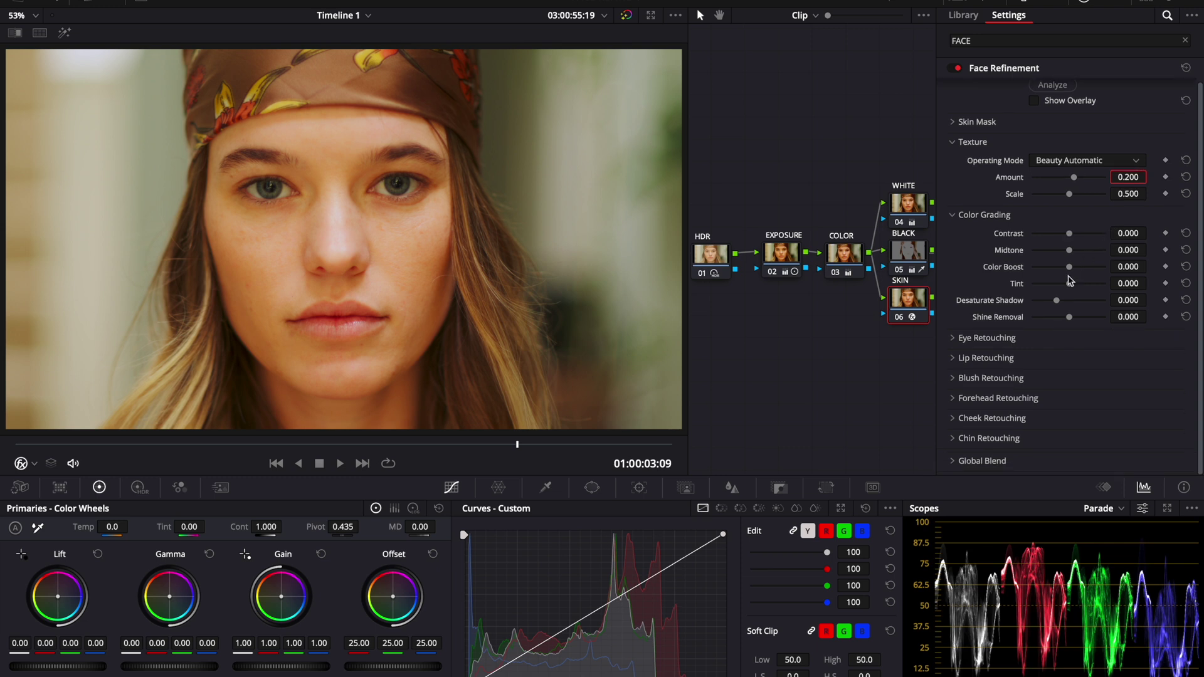
- Set Shine Removal in the face color grading to -0.2
left_click_drag(1070, 321, 1070, 321)
left_click(1127, 316)
key("BackSpace")
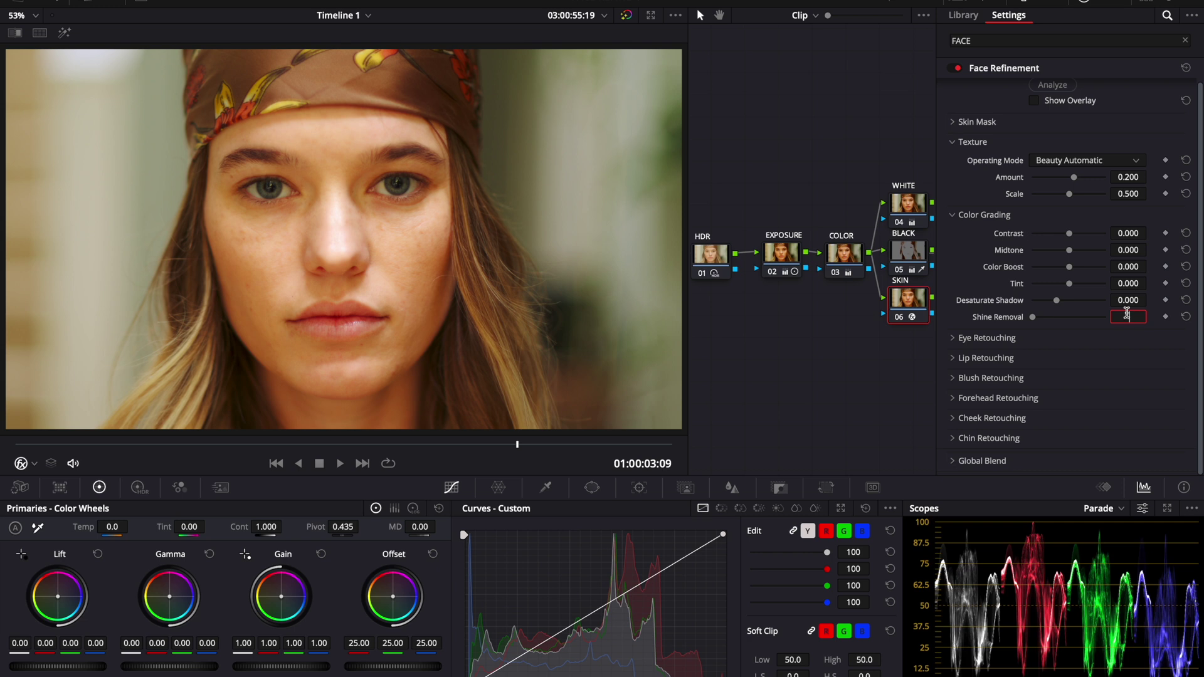
type("-.2")
key("Return")
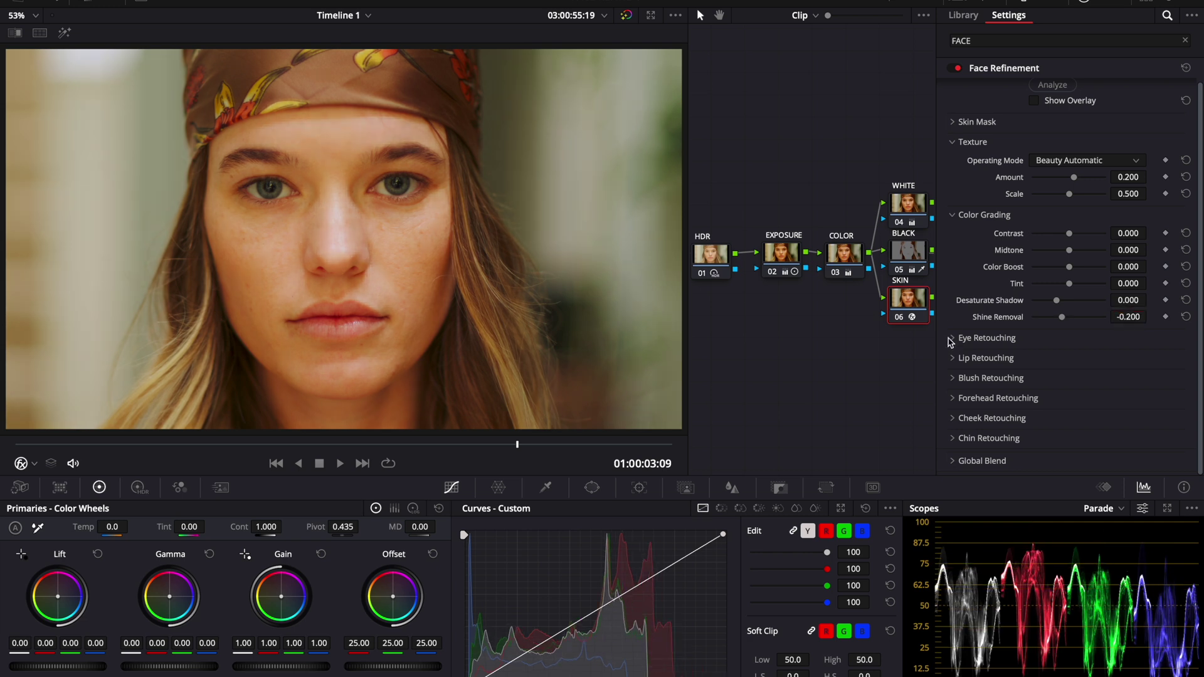
- Test the extremes of eye Sharpening in the Eye Retouching settings and set it to 0.2
left_click(953, 339)
left_click_drag(1033, 357, 1158, 368)
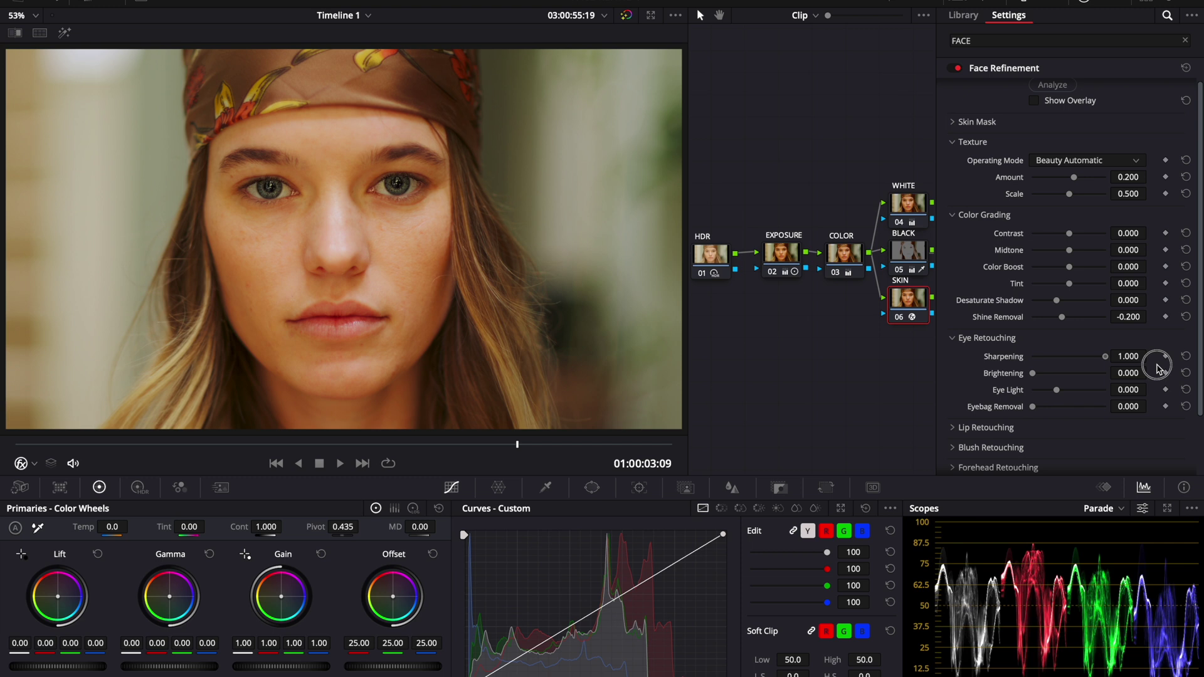
left_click_drag(1157, 365, 696, 358)
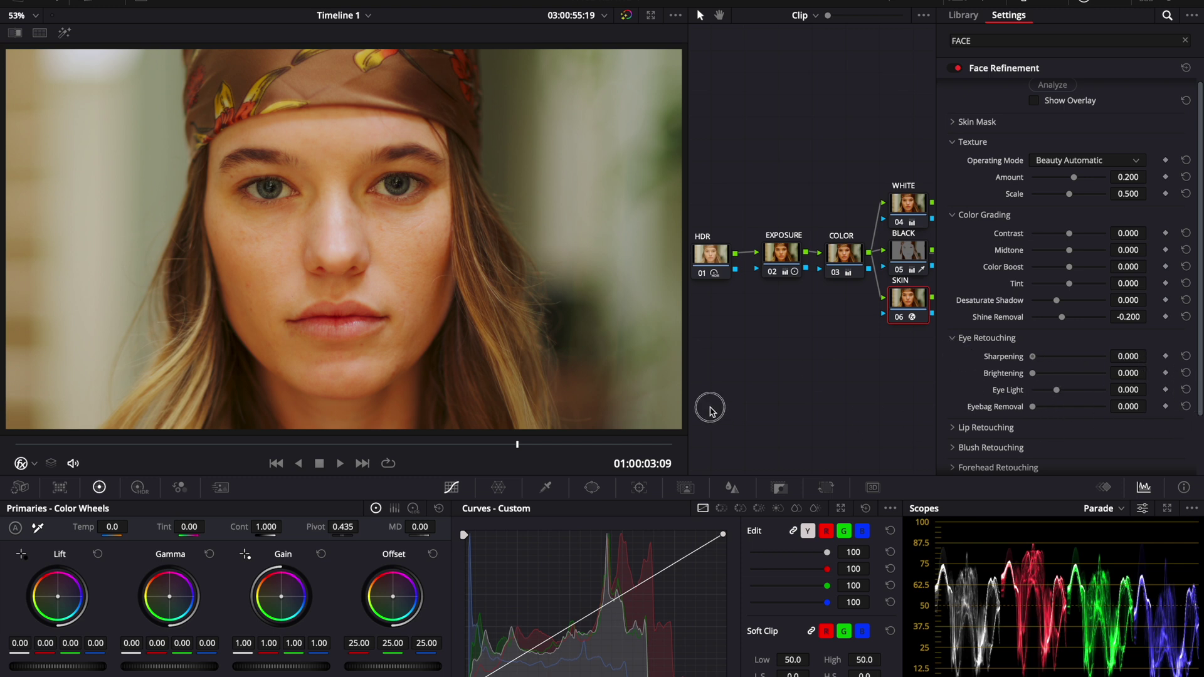
left_click(1127, 356)
key("BackSpace")
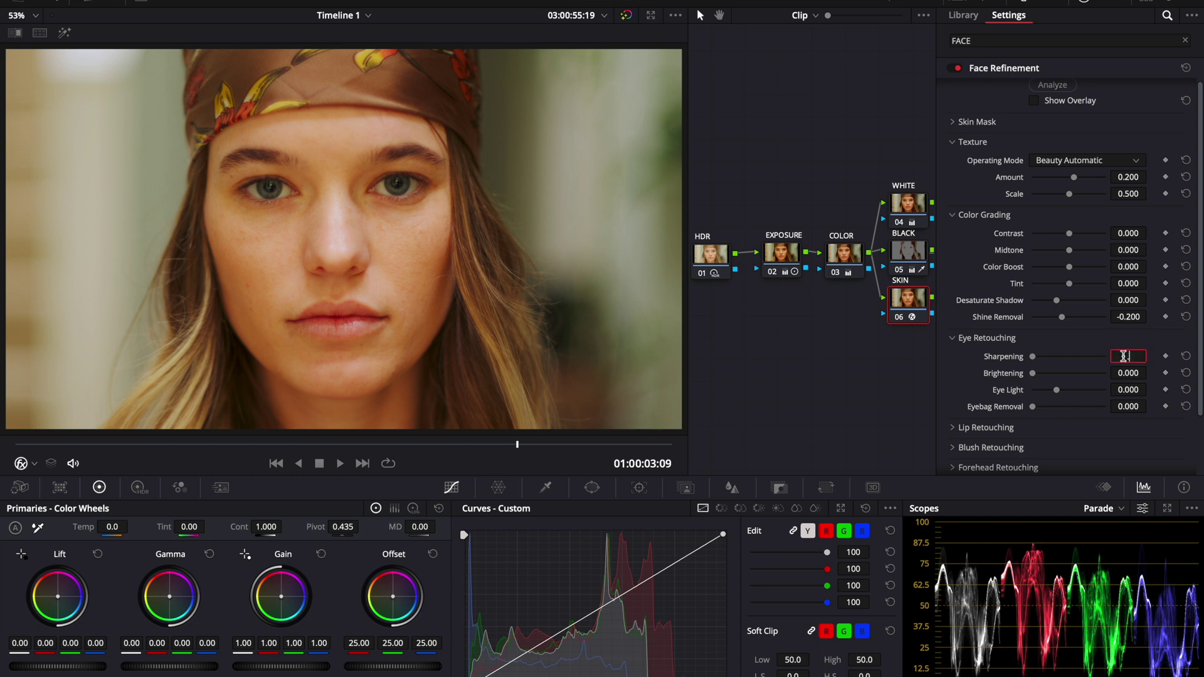
key("Return")
- Set the eye Brightening to 0.1 and Eye Light to 0.1
left_click(1136, 374)
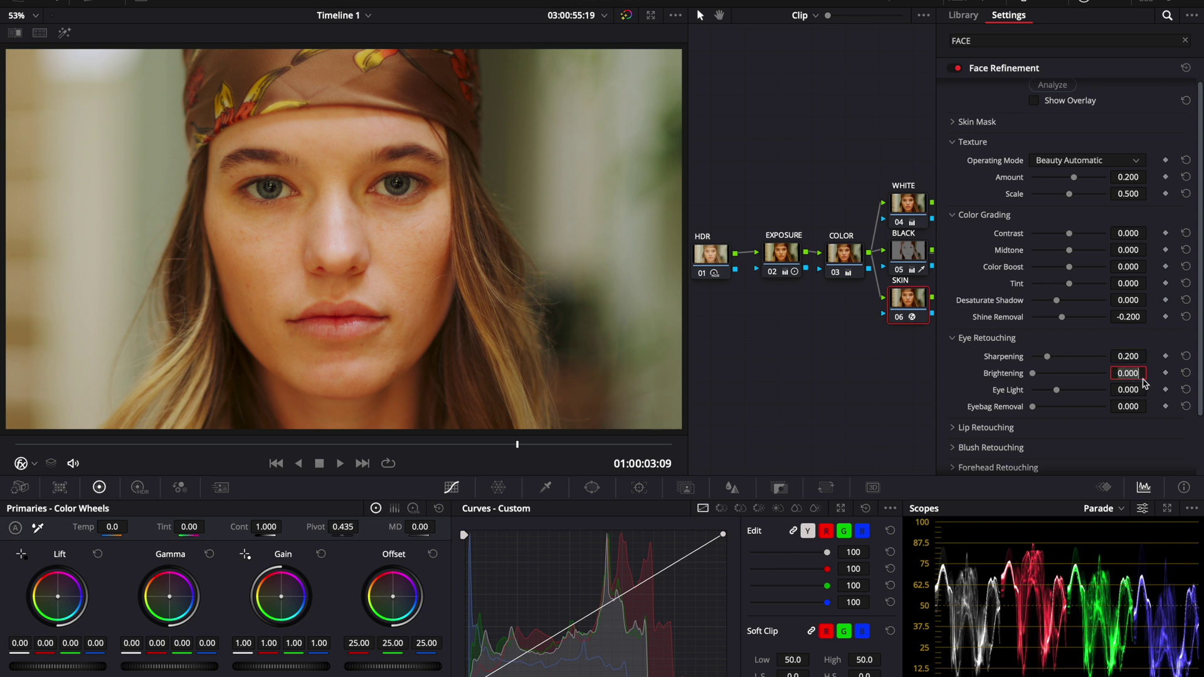
key("BackSpace")
key("Return")
left_click(1128, 389)
key("BackSpace")
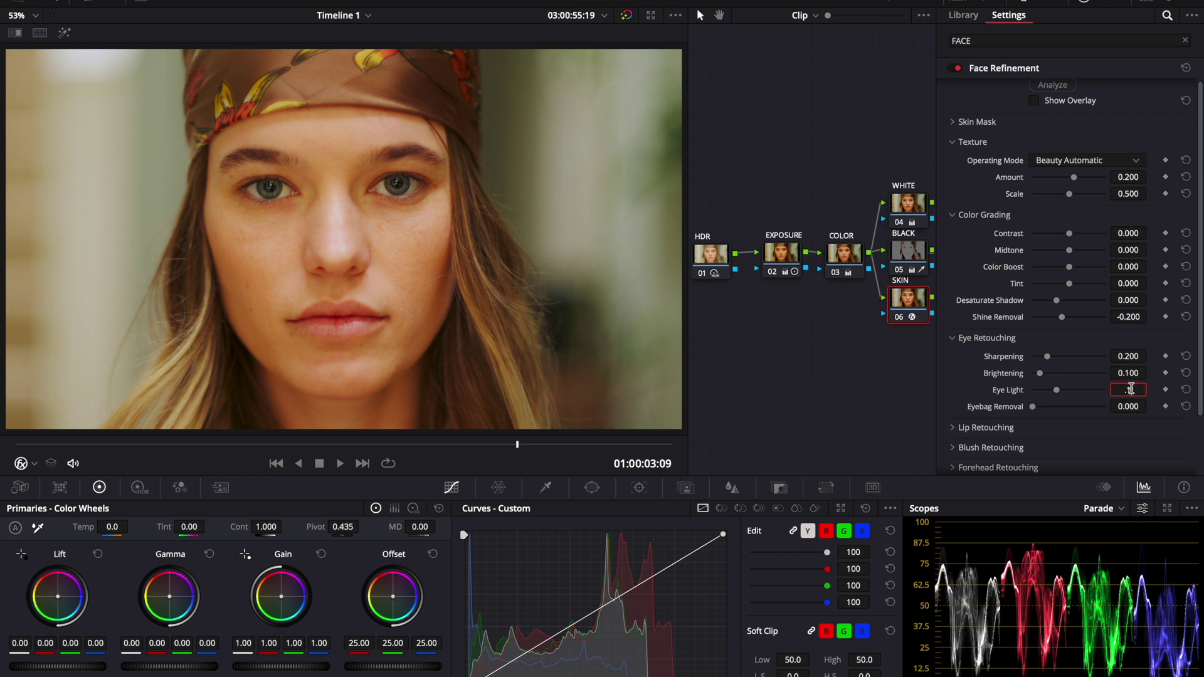
key("Return")
- Set Eyebag Removal in the Eye Retouching settings to 0.2
left_click(1127, 406)
key("BackSpace")
type(".2")
key("Return")
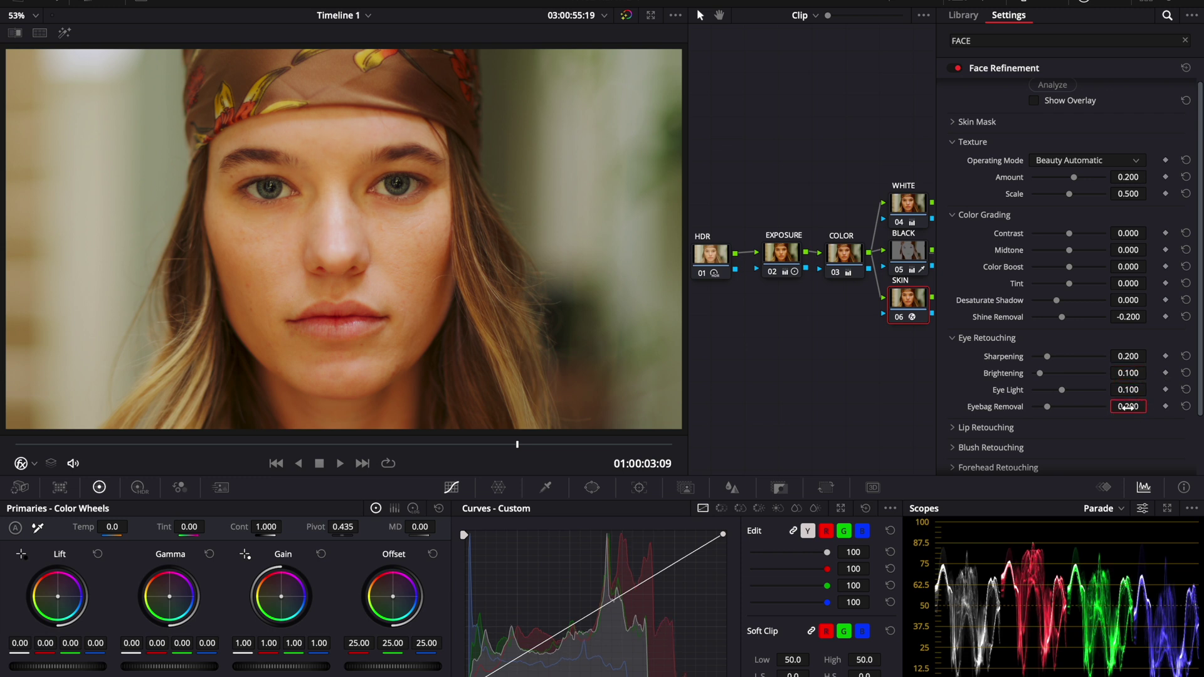
- Increase the eye Brightening and settle it at 0.2
mouse_move(1039, 373)
left_mouse_down()
mouse_move(1080, 378)
mouse_move(1012, 376)
mouse_move(1057, 376)
left_mouse_up()
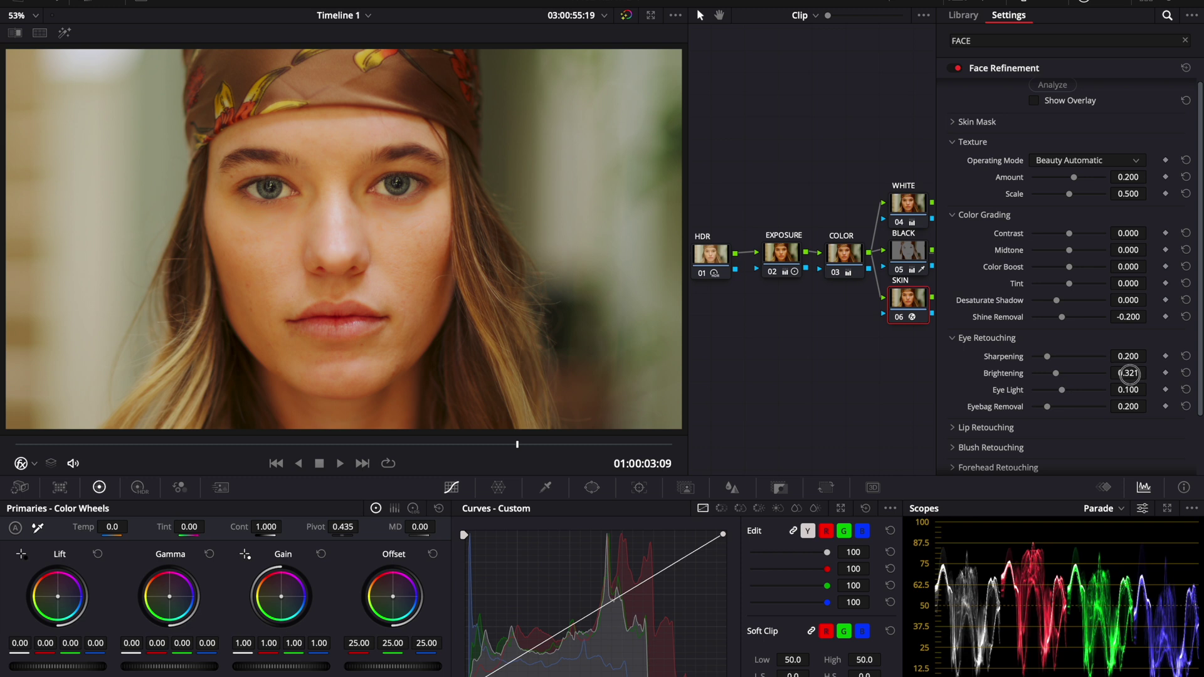
double_click(1128, 373)
type(".2")
key("Return")
- Toggle the SKIN node off and on repeatedly to compare the face before and after retouching
key("ctrl+d")
key("ctrl+d")
key("ctrl+d")
key("ctrl+d")
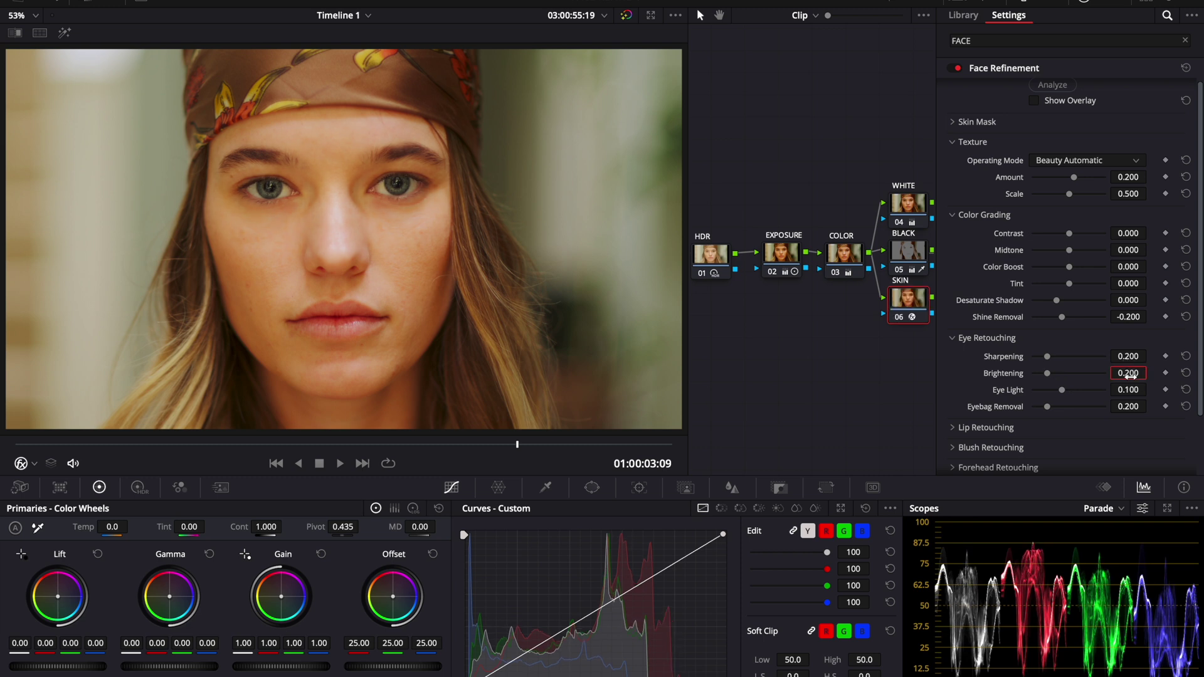
key("ctrl+d")
key("ctrl+d")
key("ctrl+d")
key("ctrl+d")
key("ctrl+d")
key("ctrl+d")
- Set Upper Lip Smooth in the Lip Retouching settings to 0.1
left_click(1022, 427)
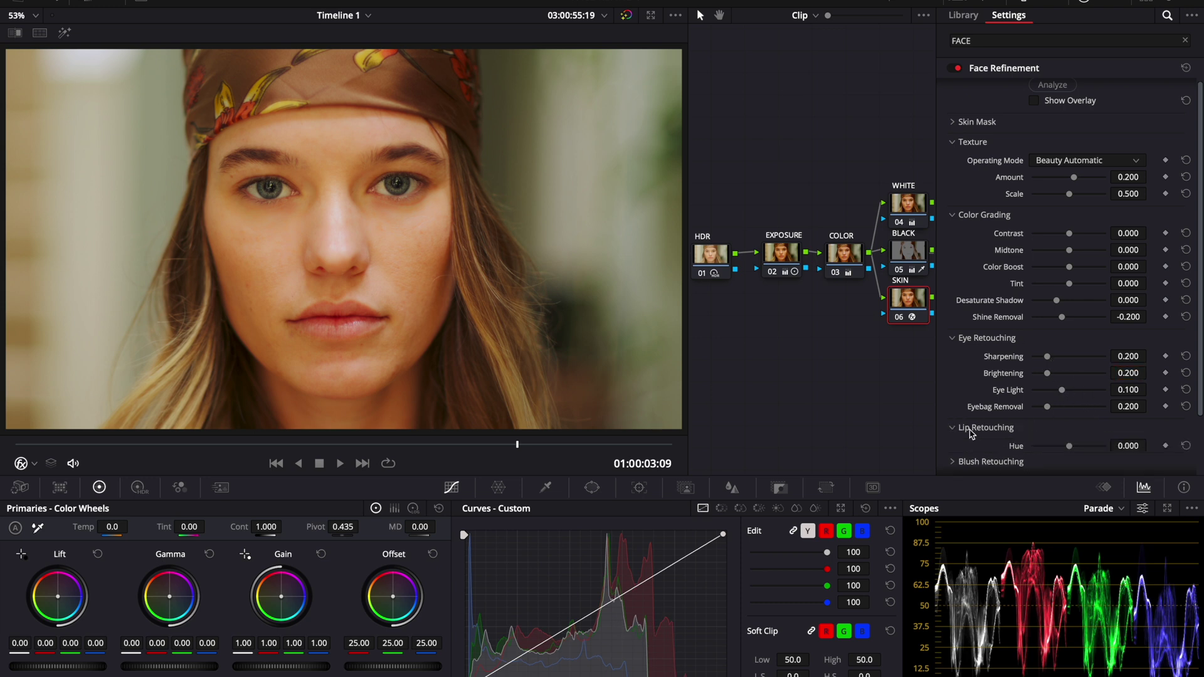
scroll(1060, 425, "down", 2)
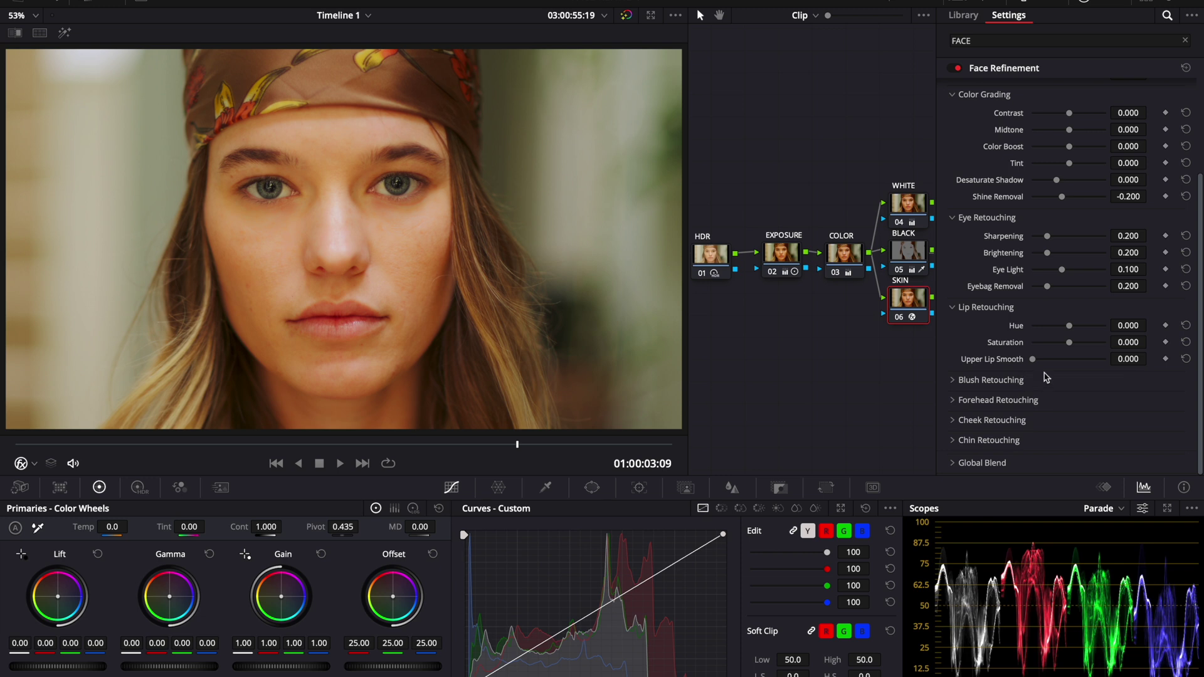
double_click(1123, 354)
type(".1")
key("Return")
- Try a lip Saturation of 1.0 with the lip Hue shifted to about 0.211
left_click_drag(1070, 342, 1198, 368)
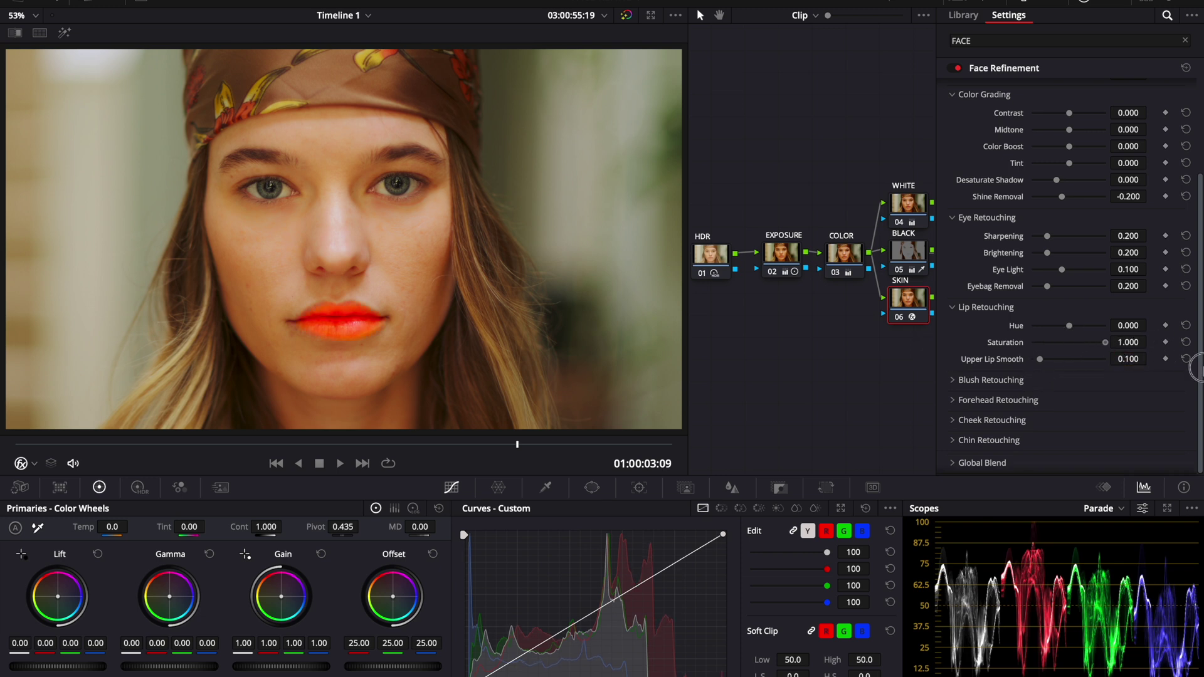
mouse_move(1070, 329)
left_mouse_down()
mouse_move(1055, 326)
mouse_move(1079, 327)
left_mouse_up()
double_click(1077, 326)
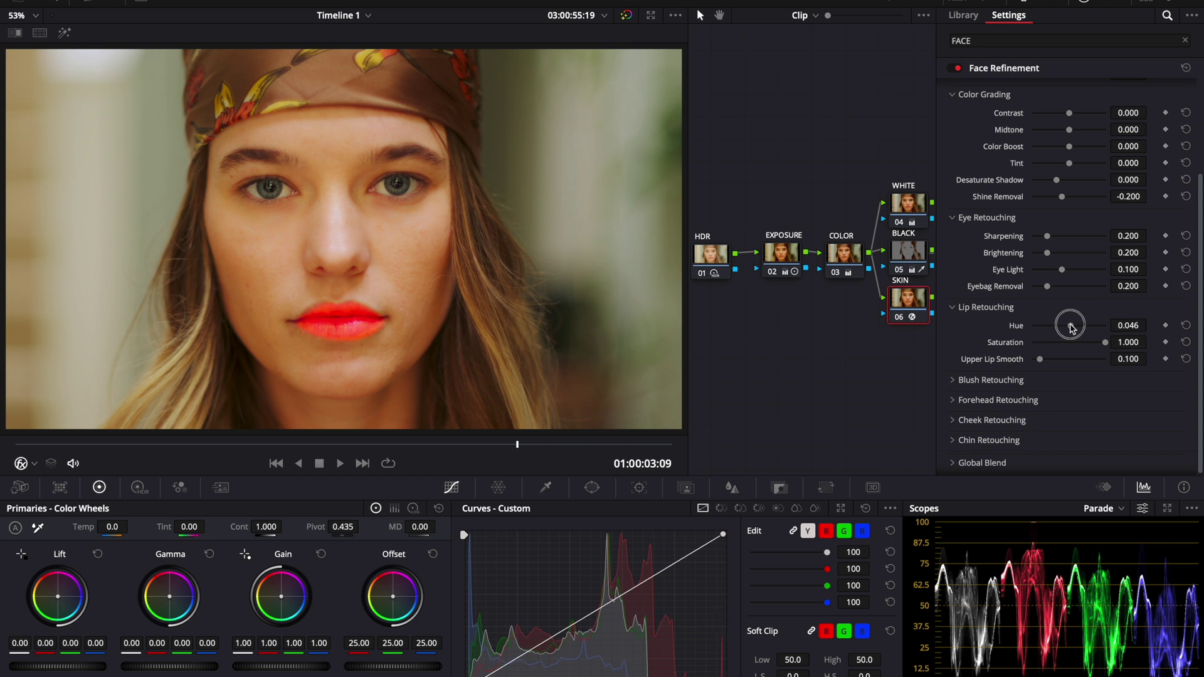
left_click_drag(1069, 327, 1077, 331)
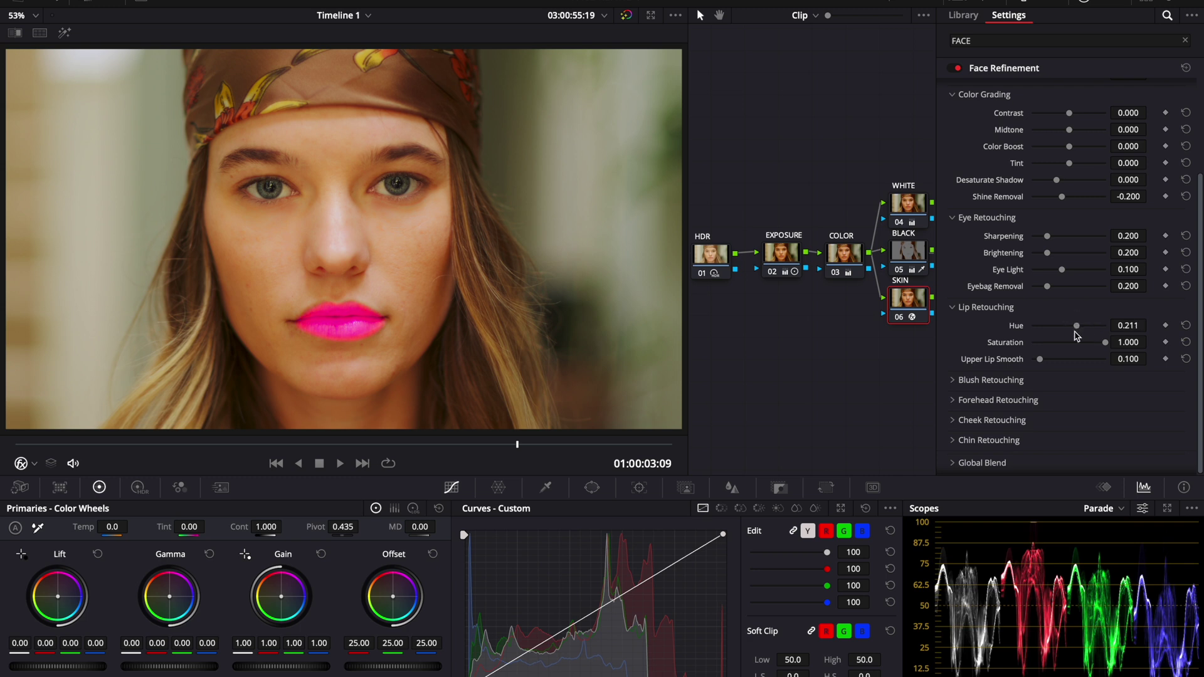
- Reset the lip Saturation and set it to -0.3, and lower the lip Hue to about 0.156
left_click(1185, 342)
left_click(1126, 342)
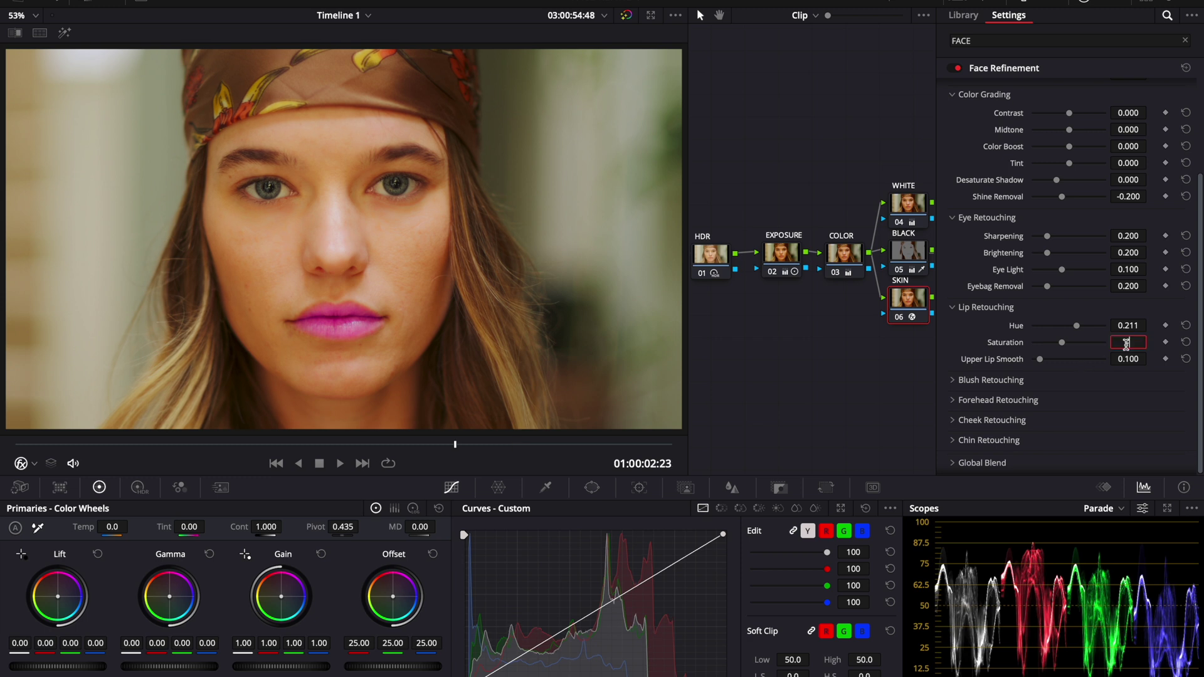
type("-.3")
key("Return")
left_click_drag(1077, 326, 1075, 326)
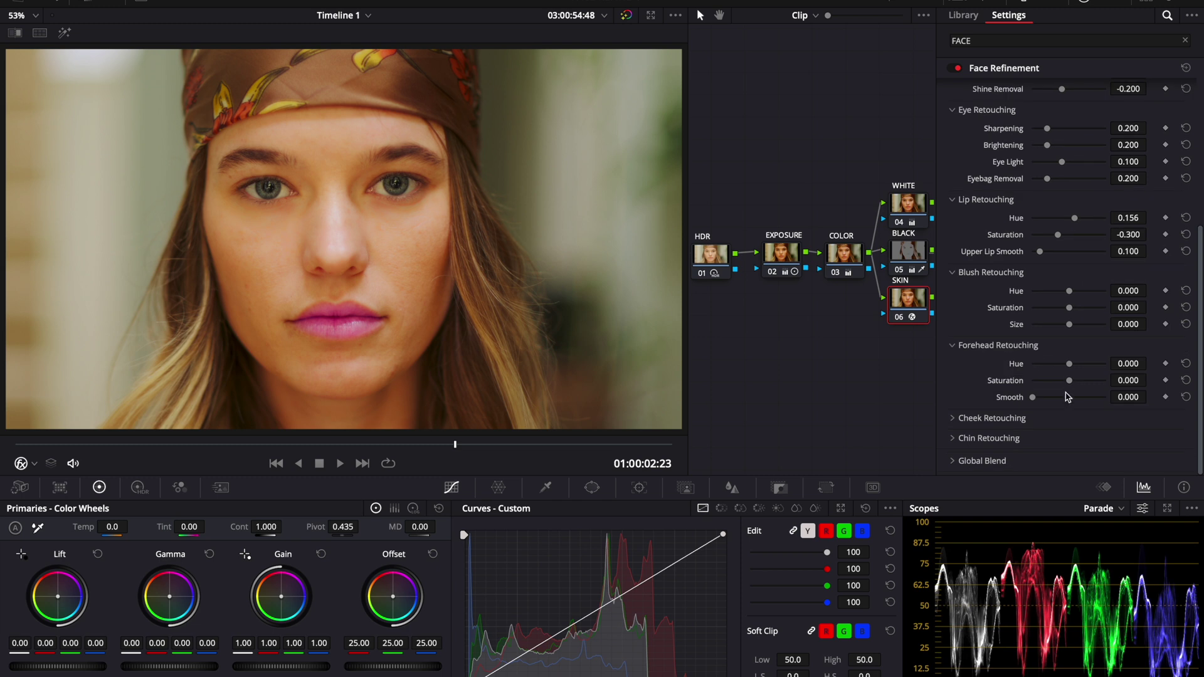
- Set the forehead Smooth value to 0.1 in the Forehead Retouching settings
double_click(1127, 397)
type(".2")
key("Return")
left_click(1128, 398)
key("BackSpace")
type(".2")
key("BackSpace")
type("1")
key("Return")
- Set the Global Blend of the face refinement to 0.8 and close the effects library
left_click(983, 461)
left_click(1133, 461)
key("BackSpace")
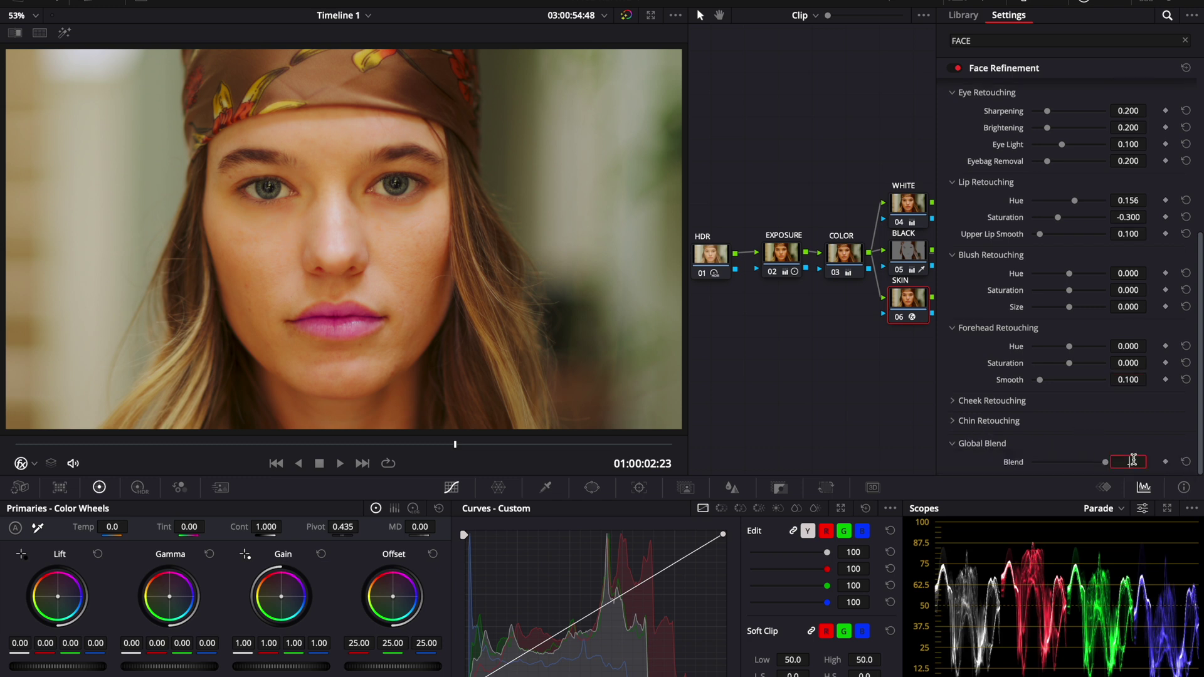
key("Return")
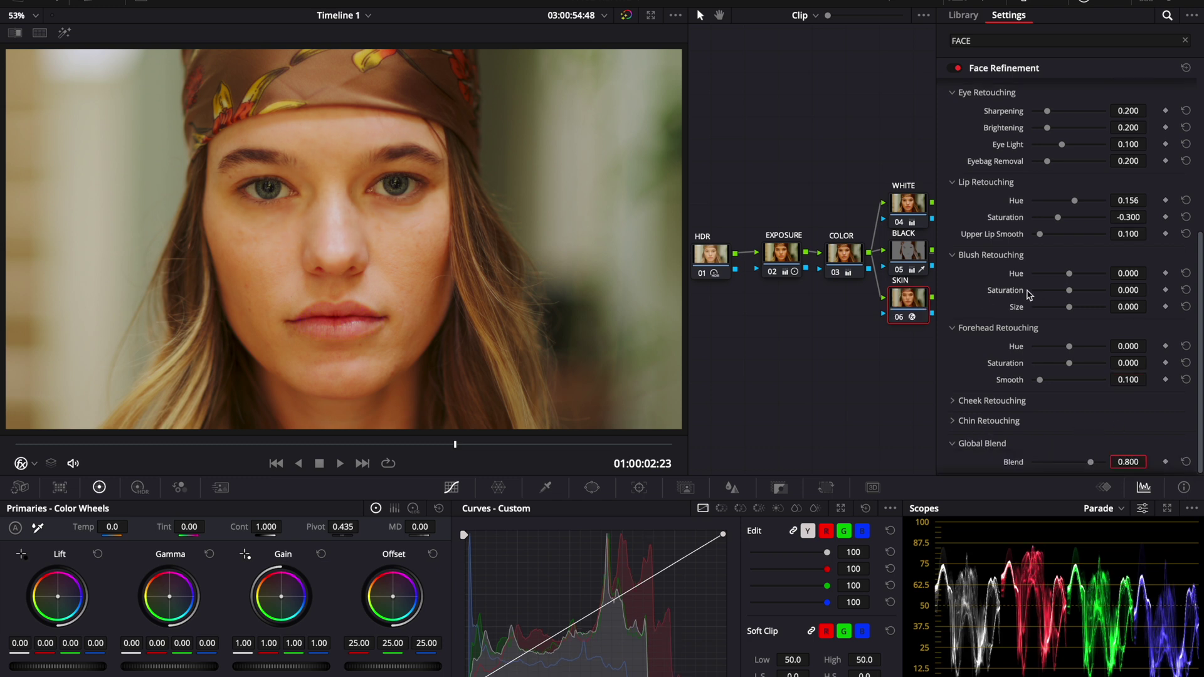
left_click(1092, 4)
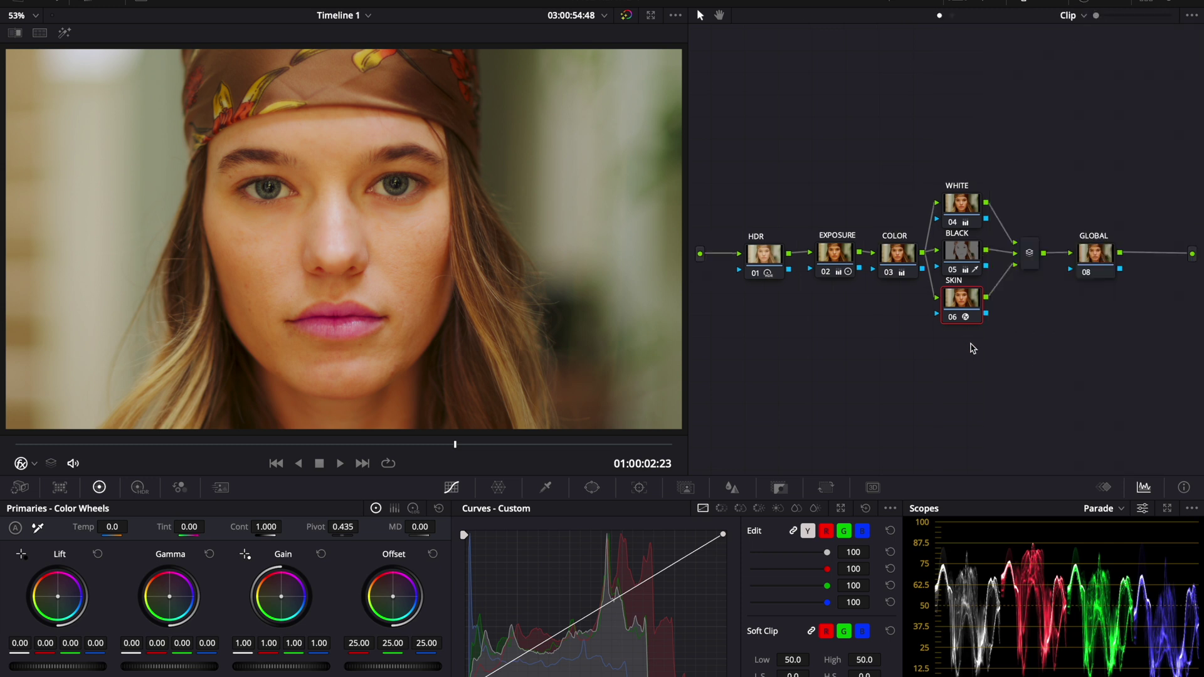
- Apply the Duotone LUT from the Cinema Pro Cinema Stock collection to the GLOBAL node
left_click(1098, 256)
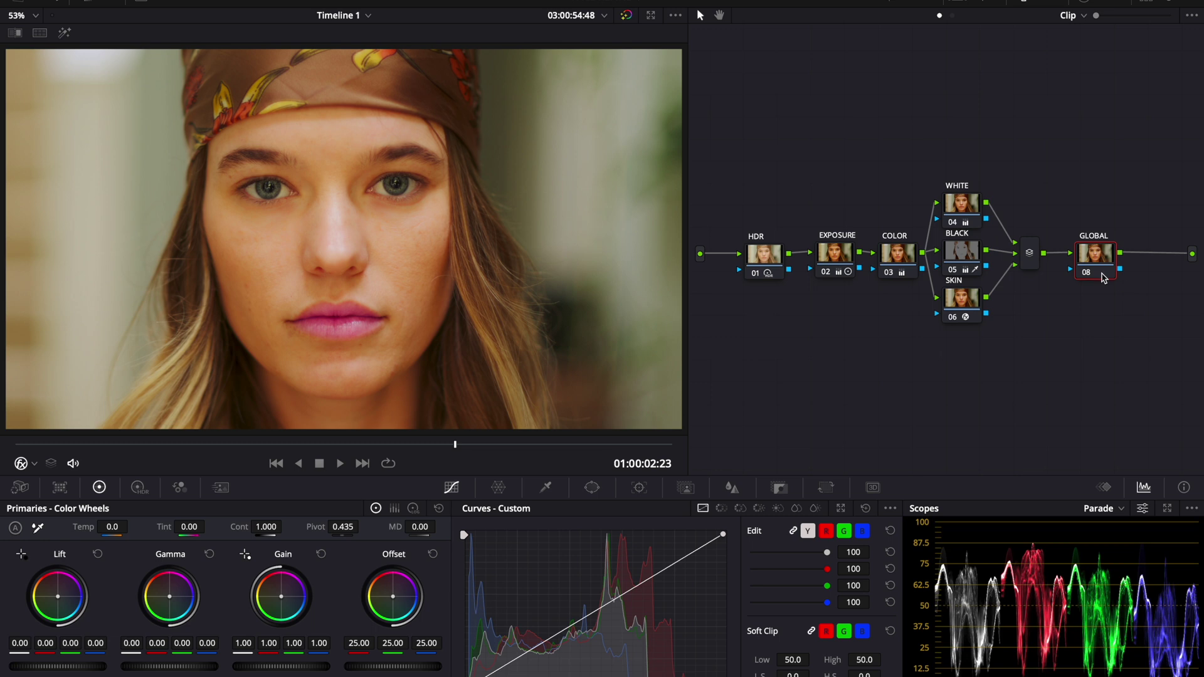
right_click(1112, 257)
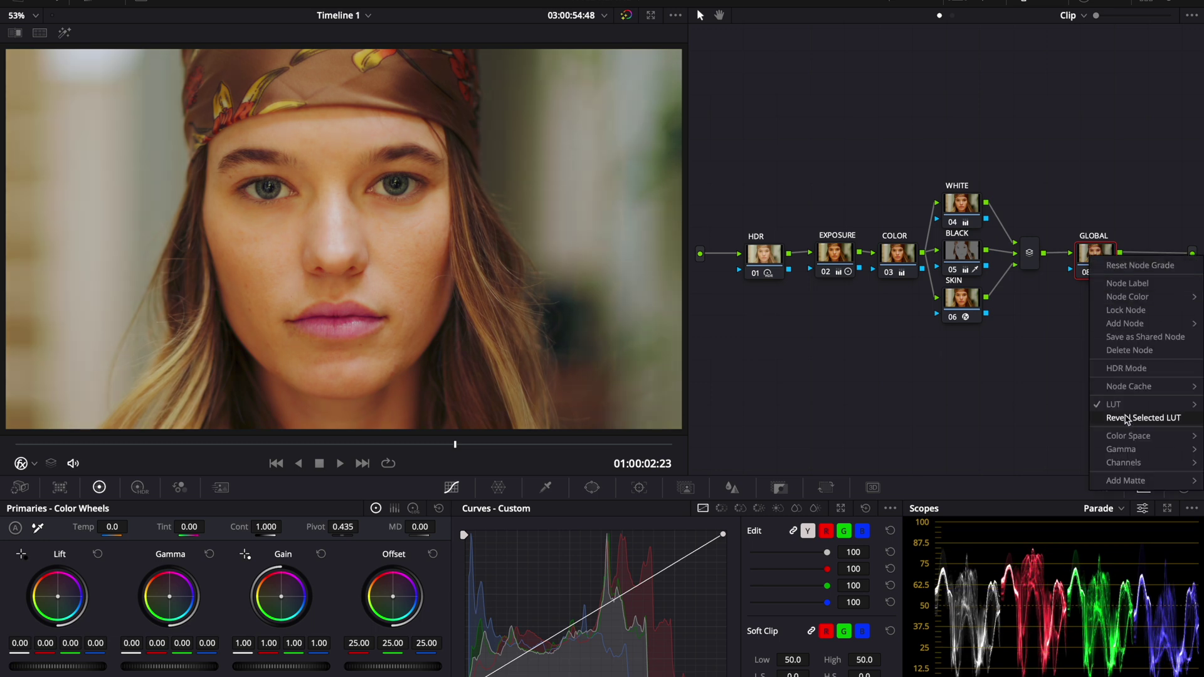
mouse_move(1114, 407)
mouse_move(1021, 486)
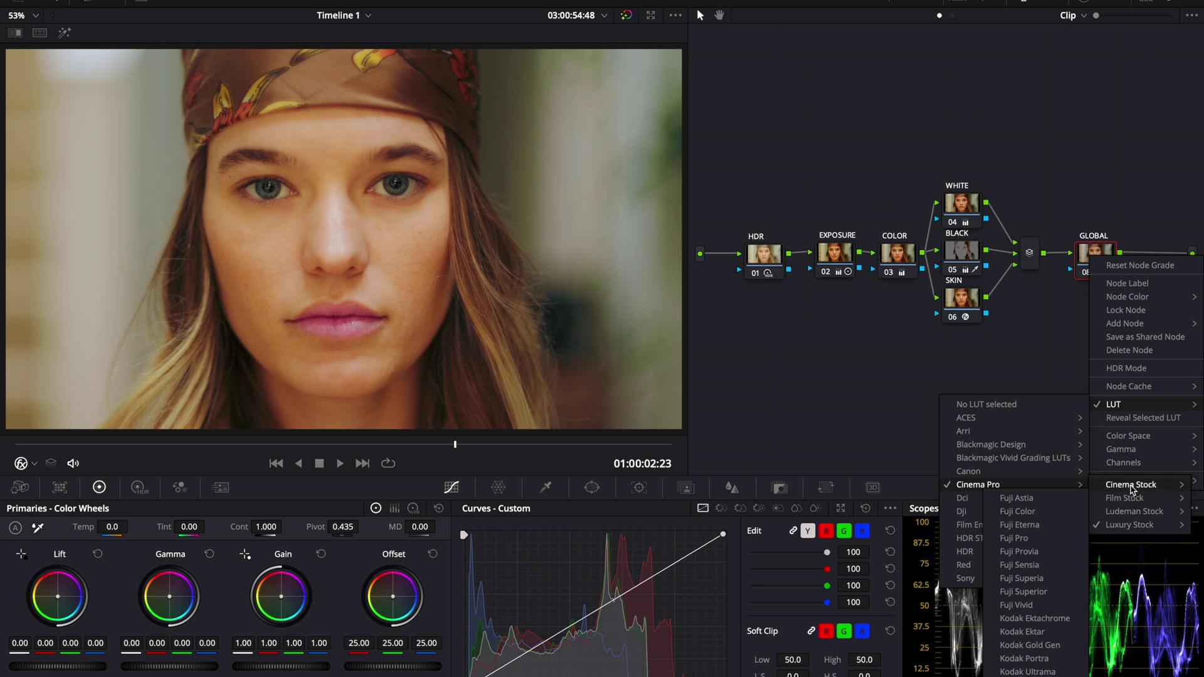
mouse_move(1129, 484)
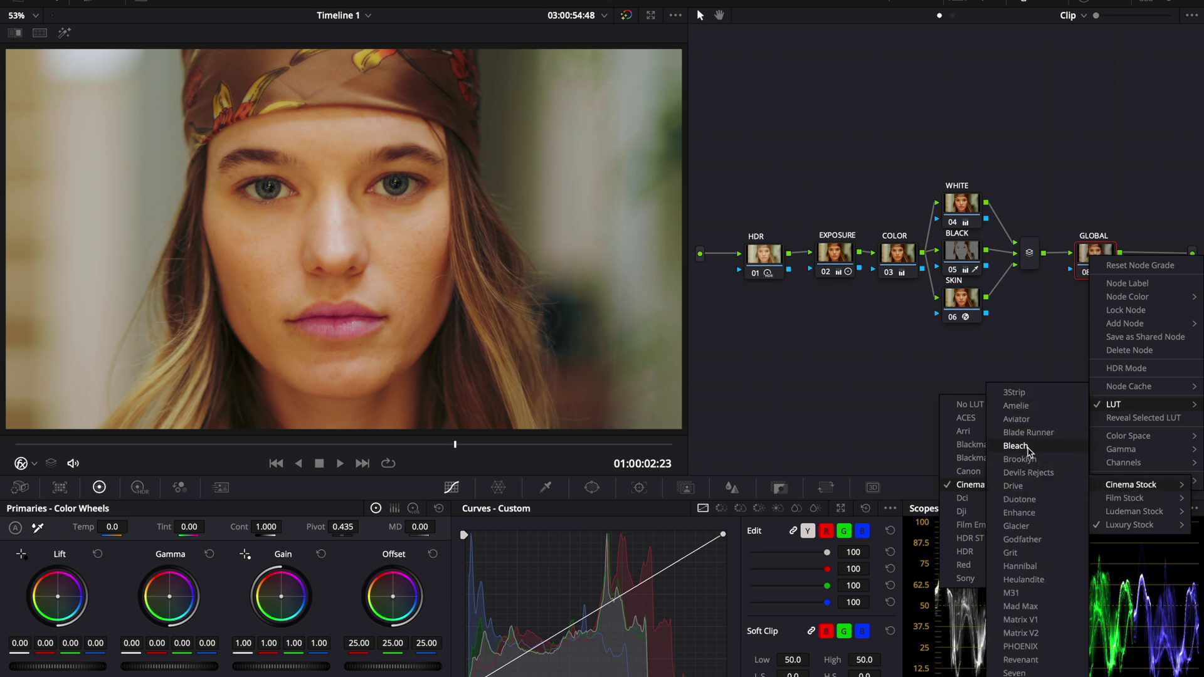
left_click(1020, 566)
- Try the Hannibal LUT from Cinema Stock on the GLOBAL node, compare the image with and without it, and undo the change
right_click(1090, 272)
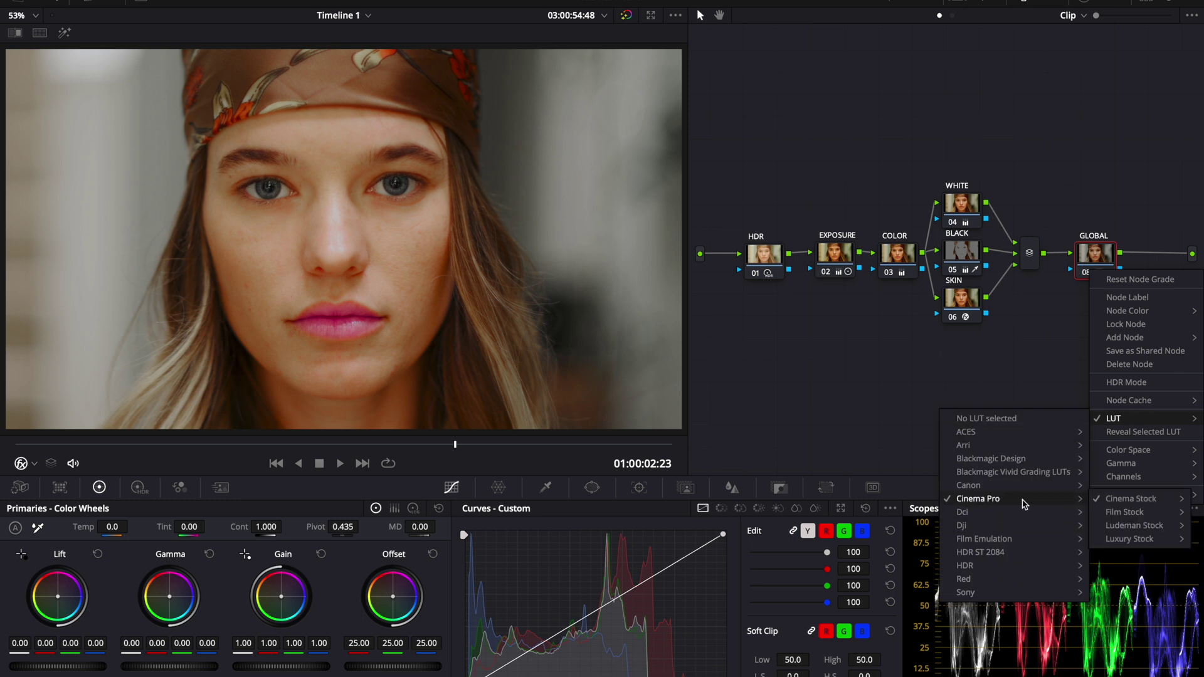
mouse_move(1123, 512)
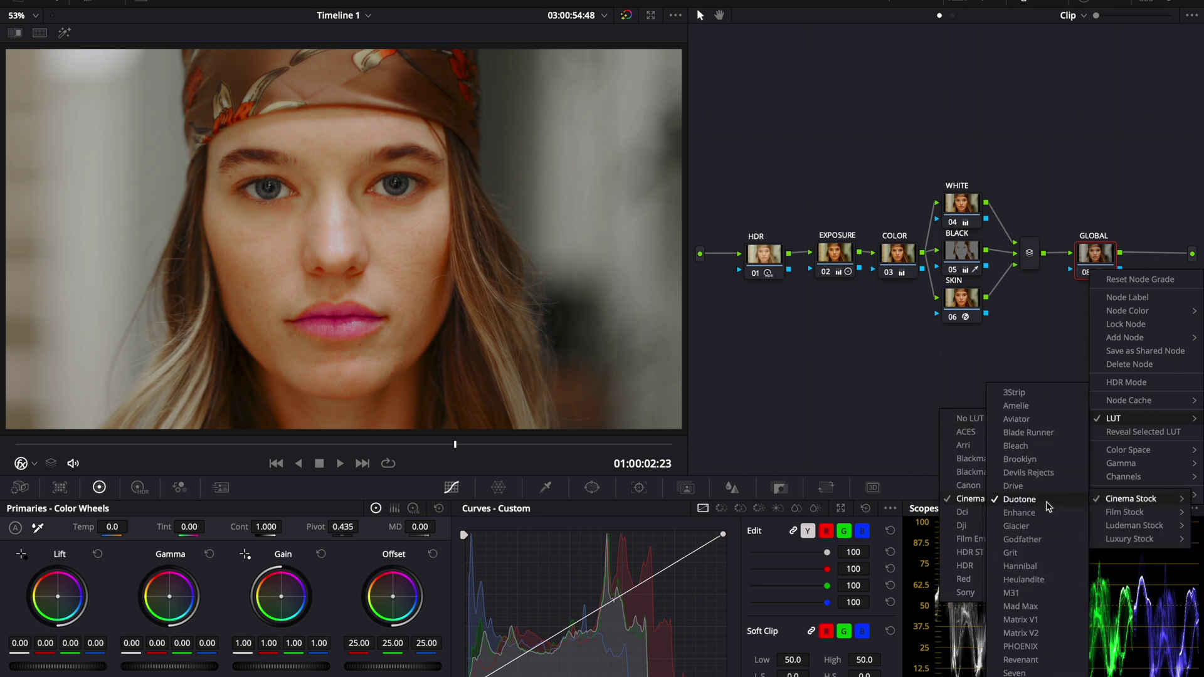
left_click(1019, 567)
key("ctrl+d")
key("ctrl+d")
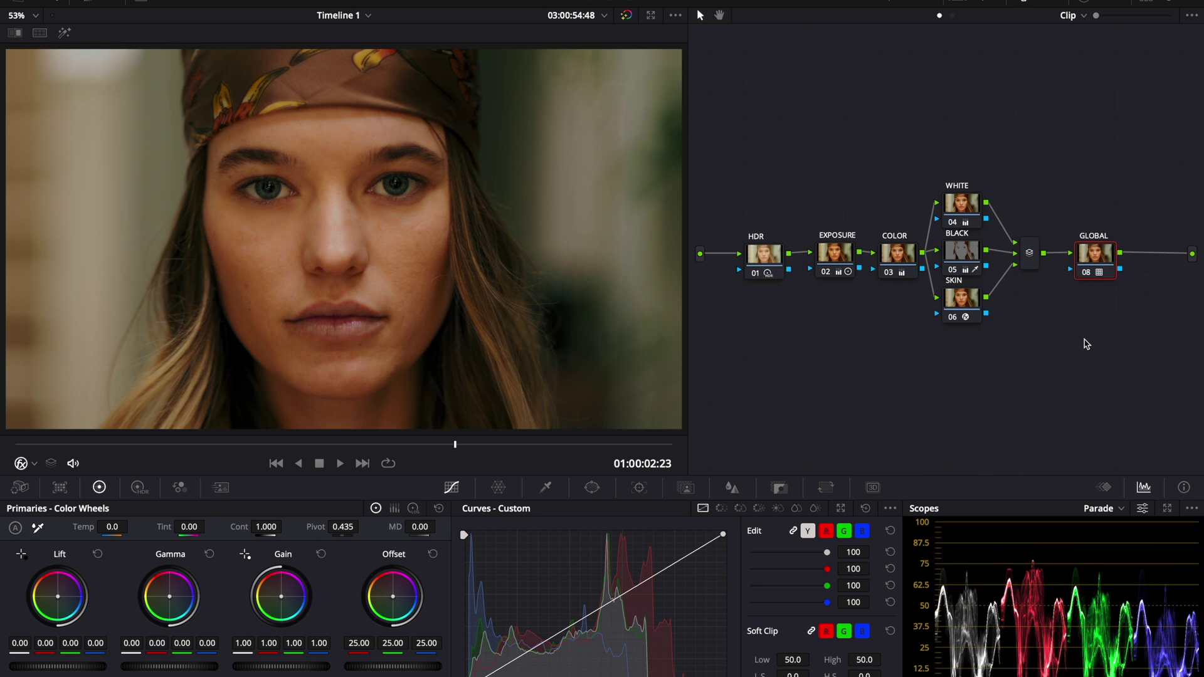
key("ctrl+z")
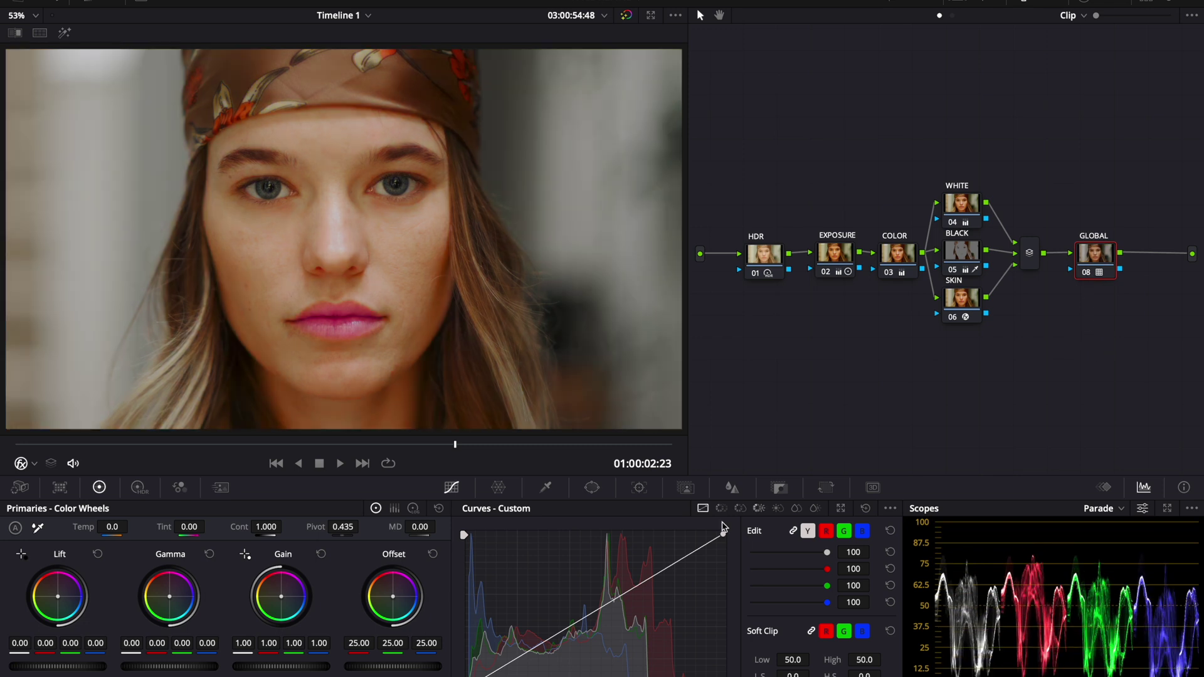
- Set the GLOBAL node's Key Output Gain to 0.6 and scrub through the clip to check the look
left_click(687, 493)
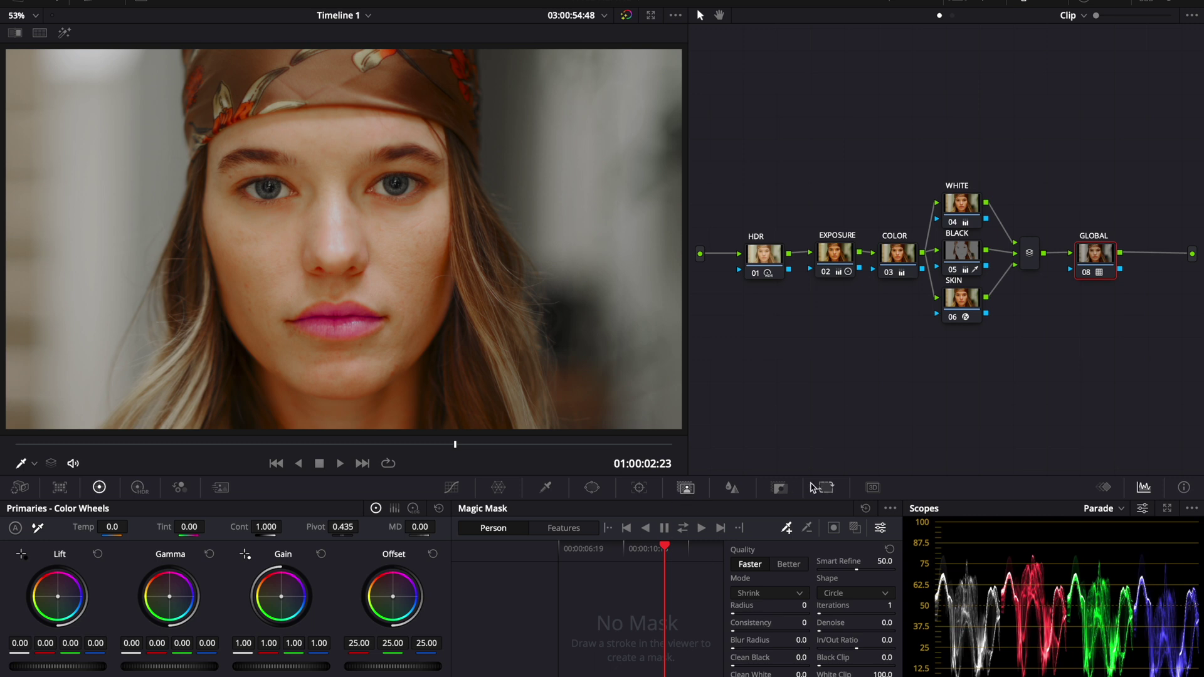
left_click(784, 490)
double_click(754, 614)
type(".")
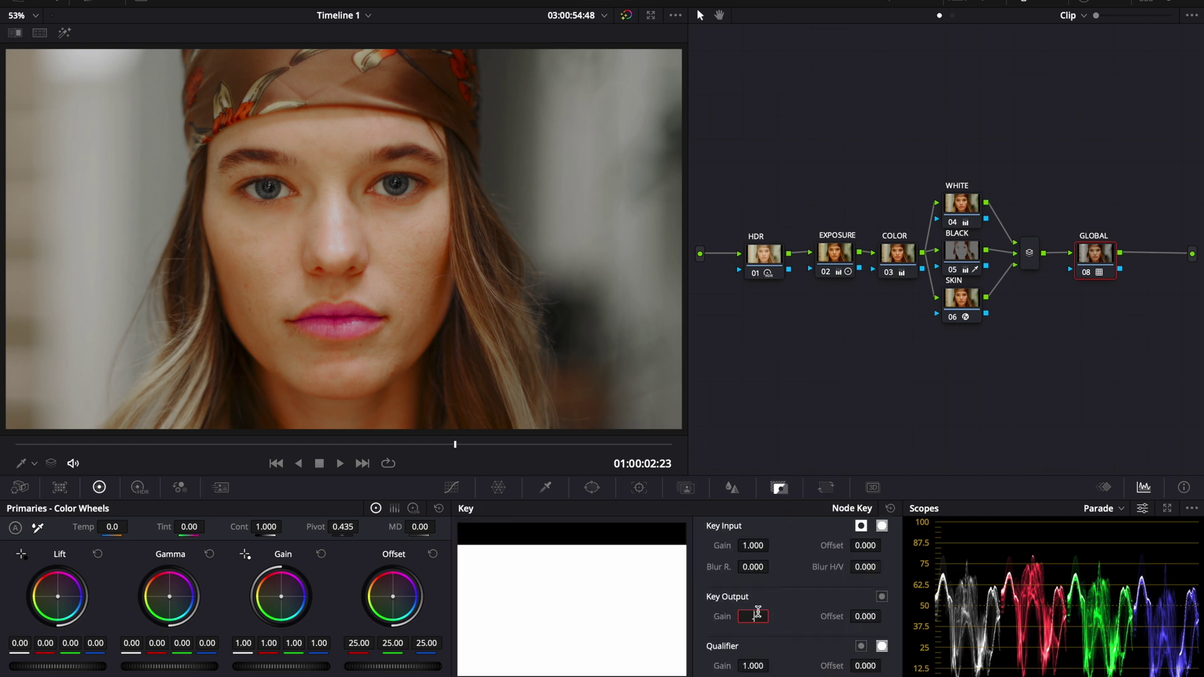
type(".6")
key("Return")
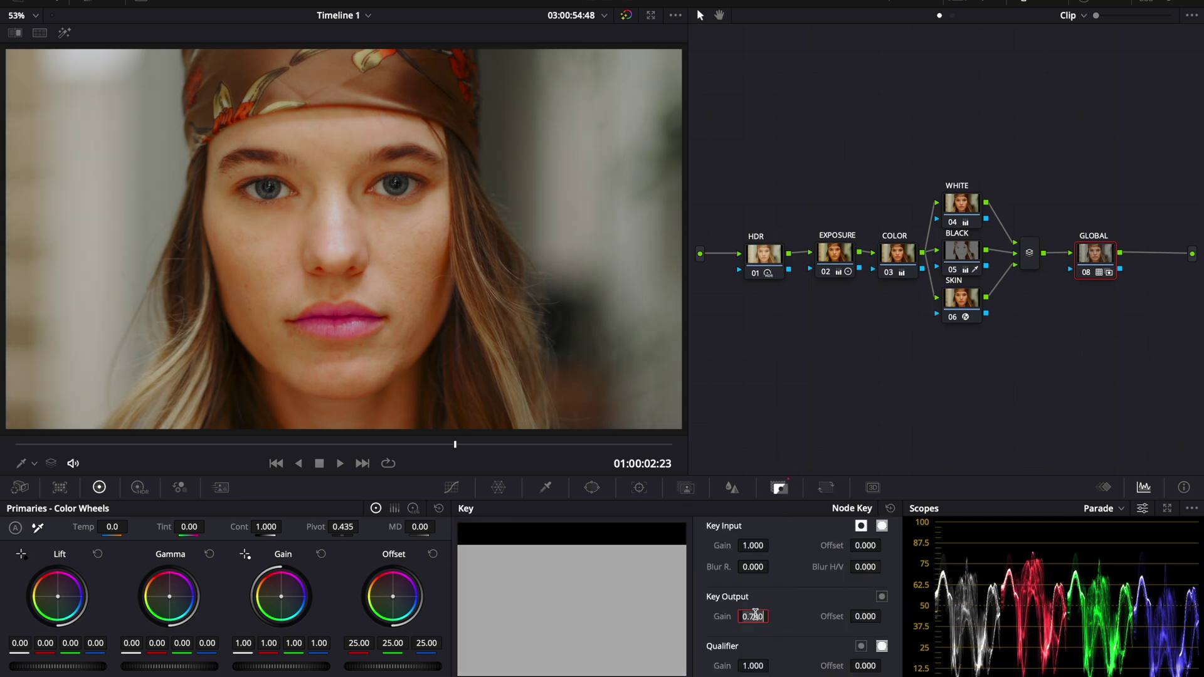
left_click_drag(443, 448, 194, 456)
left_click_drag(586, 448, 449, 445)
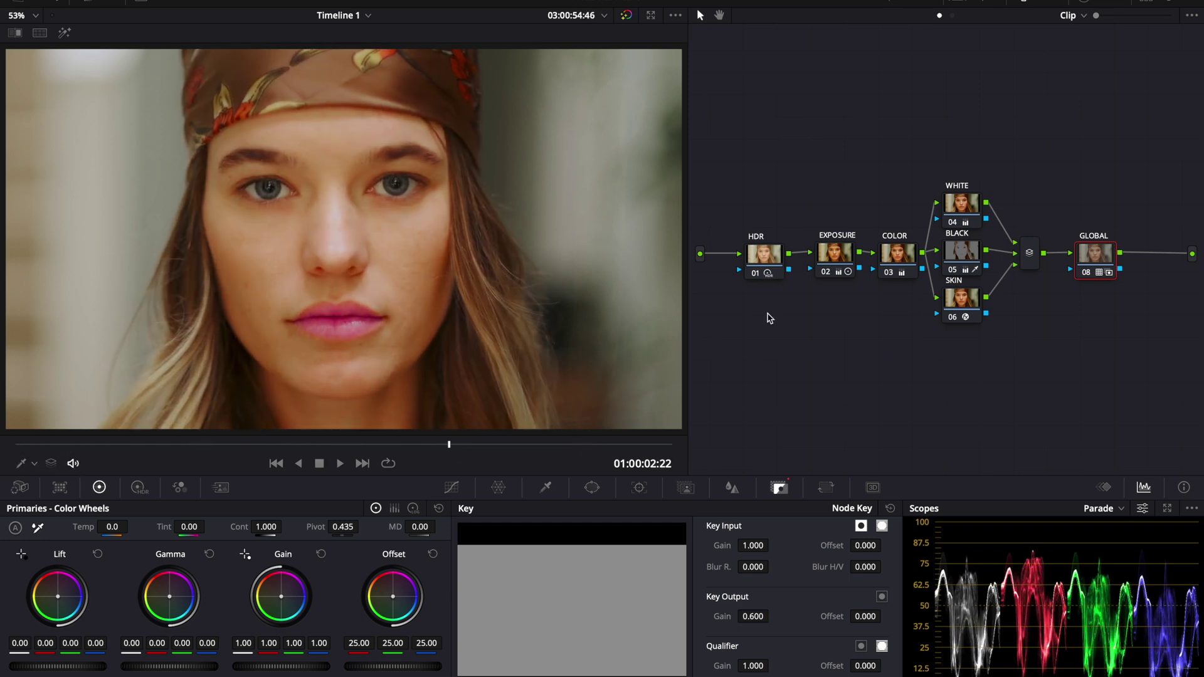
- Set the Midtone Detail of the EXPOSURE node to 25
left_click(831, 262)
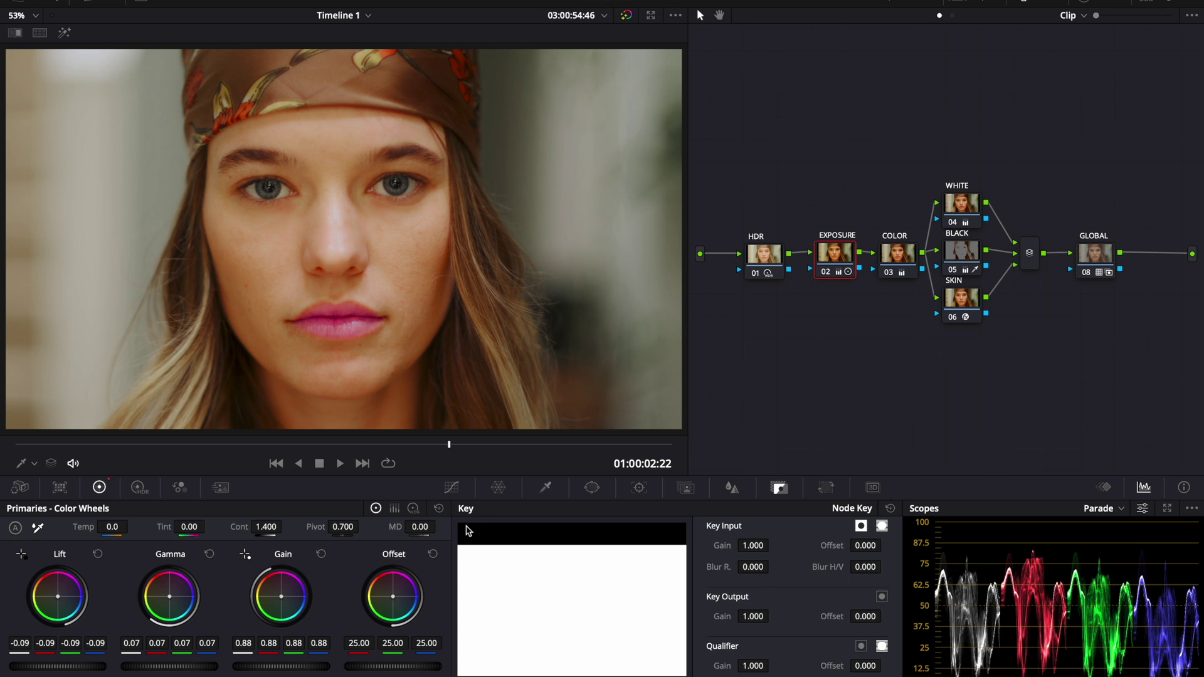
left_click(421, 527)
type("25")
key("Return")
- Disable all nodes to view the ungraded image, and re-enable the EXPOSURE and COLOR nodes one at a time
left_click(898, 257)
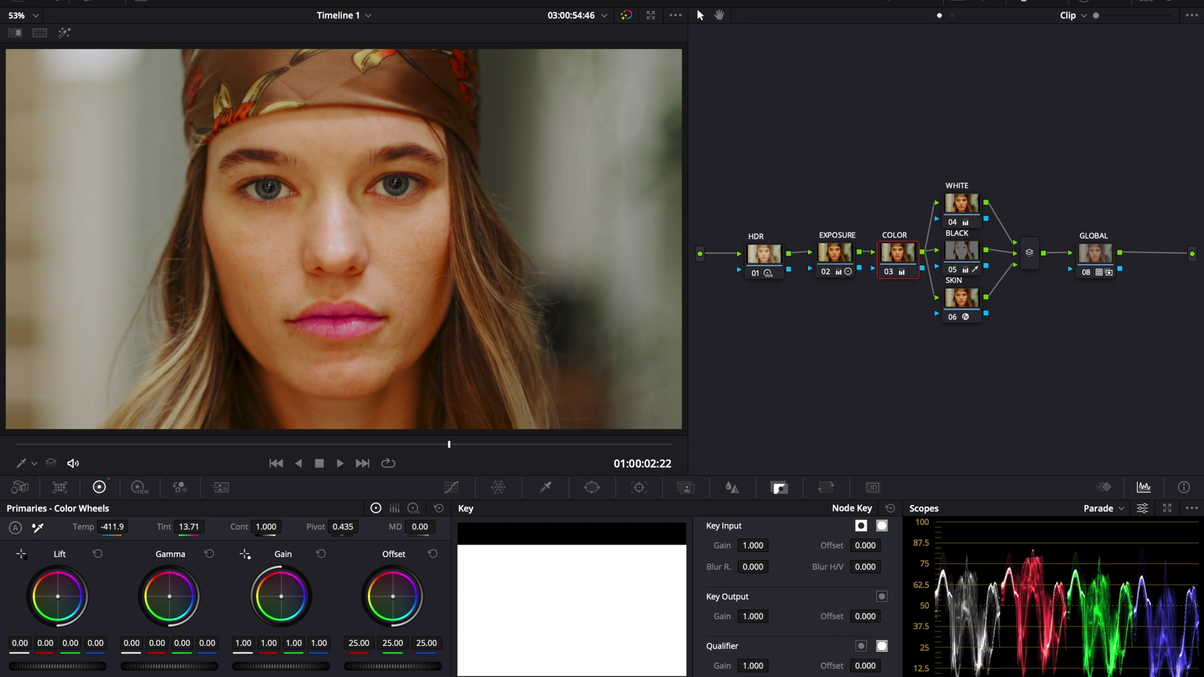
key("shift+semicolon")
key("super+d")
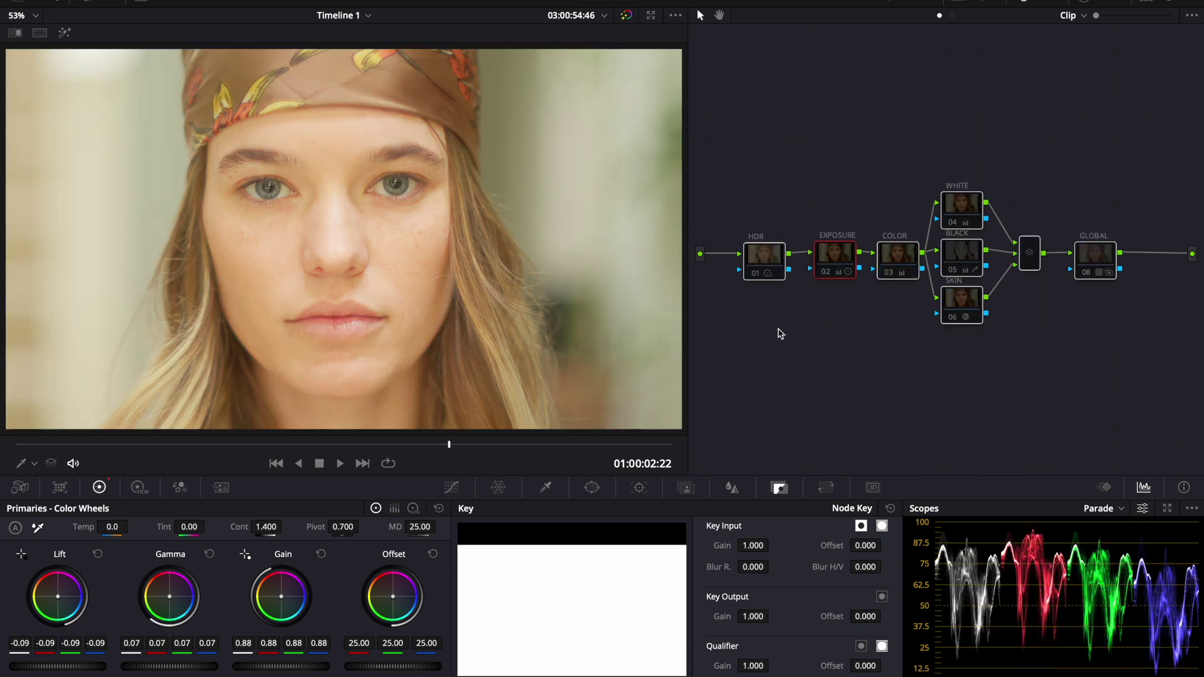
left_click(772, 305)
left_click(832, 251)
key("super+d")
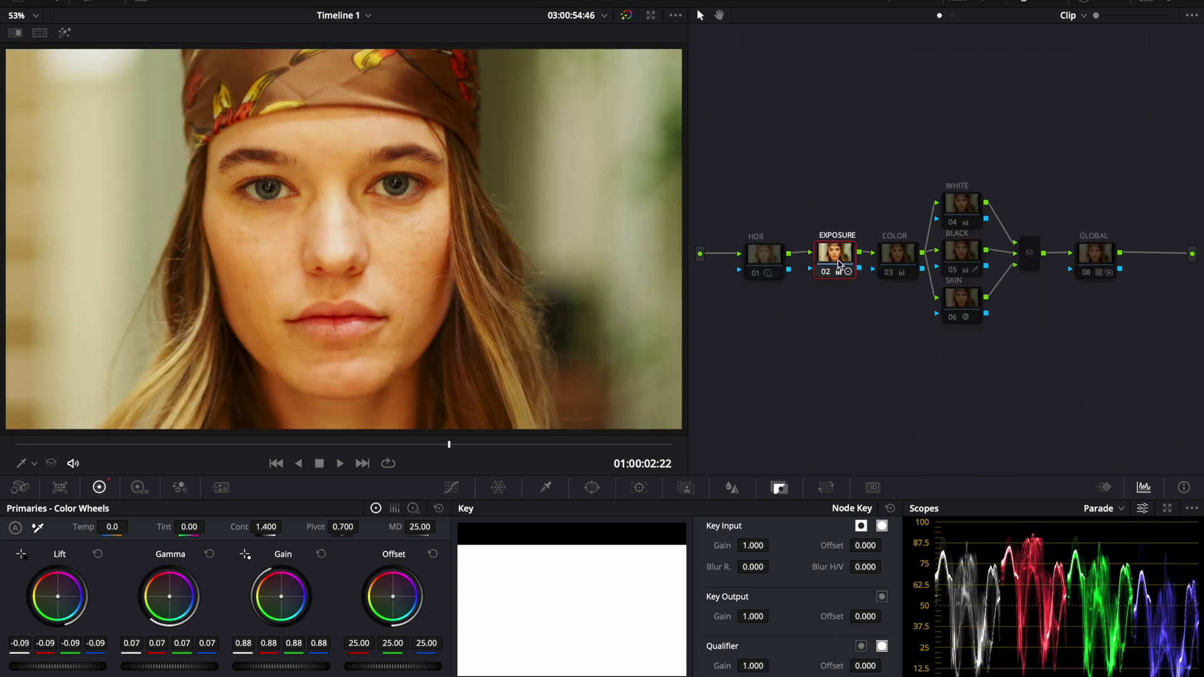
left_click(897, 260)
key("ctrl+d")
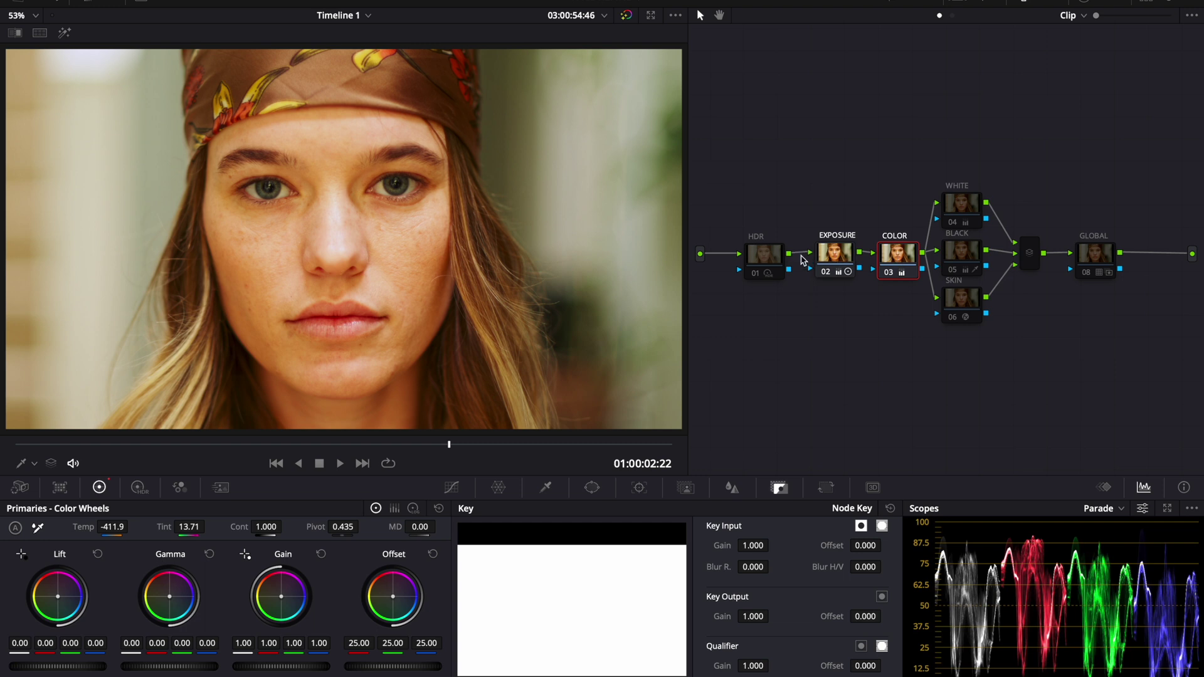
- Re-enable the HDR, WHITE, BLACK and SKIN nodes one after another to compare their effect on the image
left_click(765, 254)
key("ctrl+d")
left_click(958, 209)
key("ctrl+d")
left_click(961, 255)
key("ctrl+d")
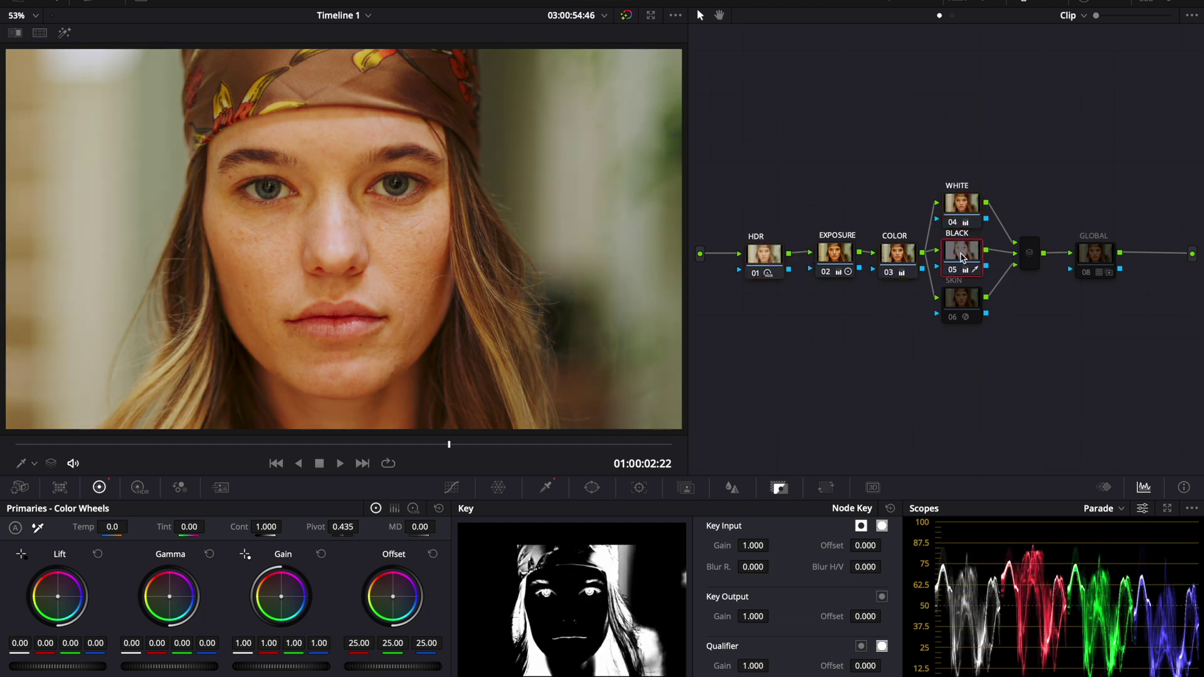
left_click(965, 291)
key("ctrl+d")
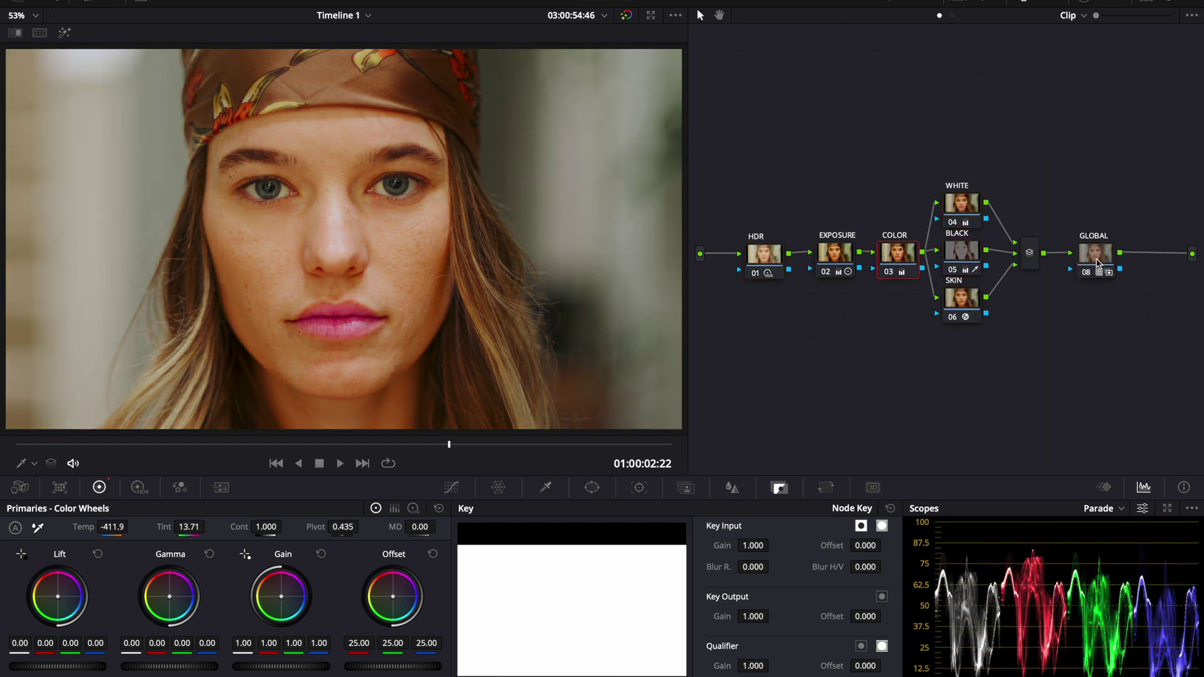
- Add a serial node before the GLOBAL node, making room for it in the graph, and label it GLOW
left_click_drag(1097, 263, 1150, 260)
key("shift+s")
left_click_drag(1146, 309, 1088, 266)
right_click(1089, 269)
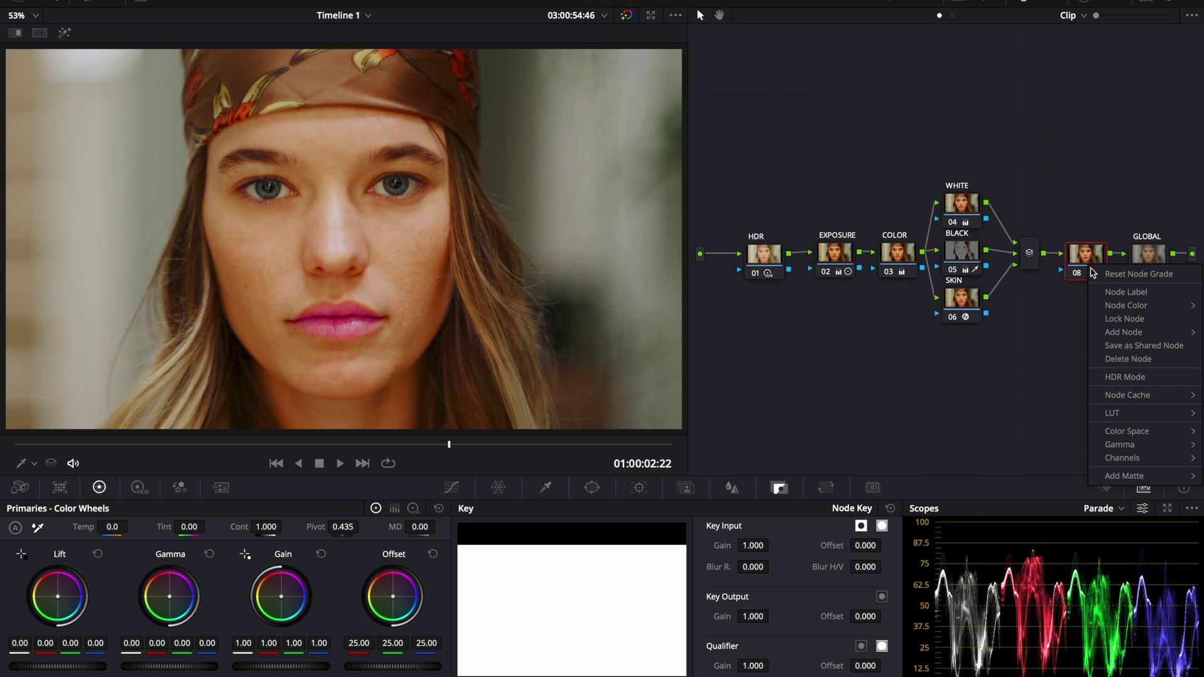
left_click(1113, 293)
type("GLOW")
key("Return")
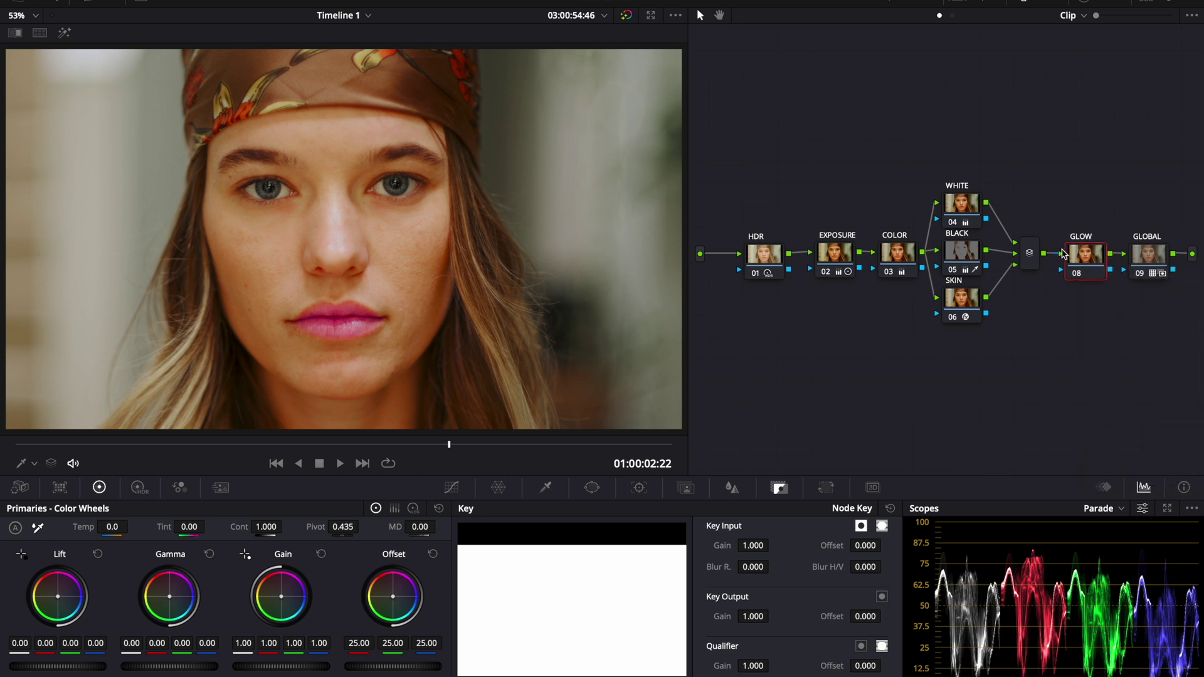
- Search the effects library for Glow and apply the effect to the GLOW node
left_click(1119, 8)
left_click(1151, 40)
type("GLOW")
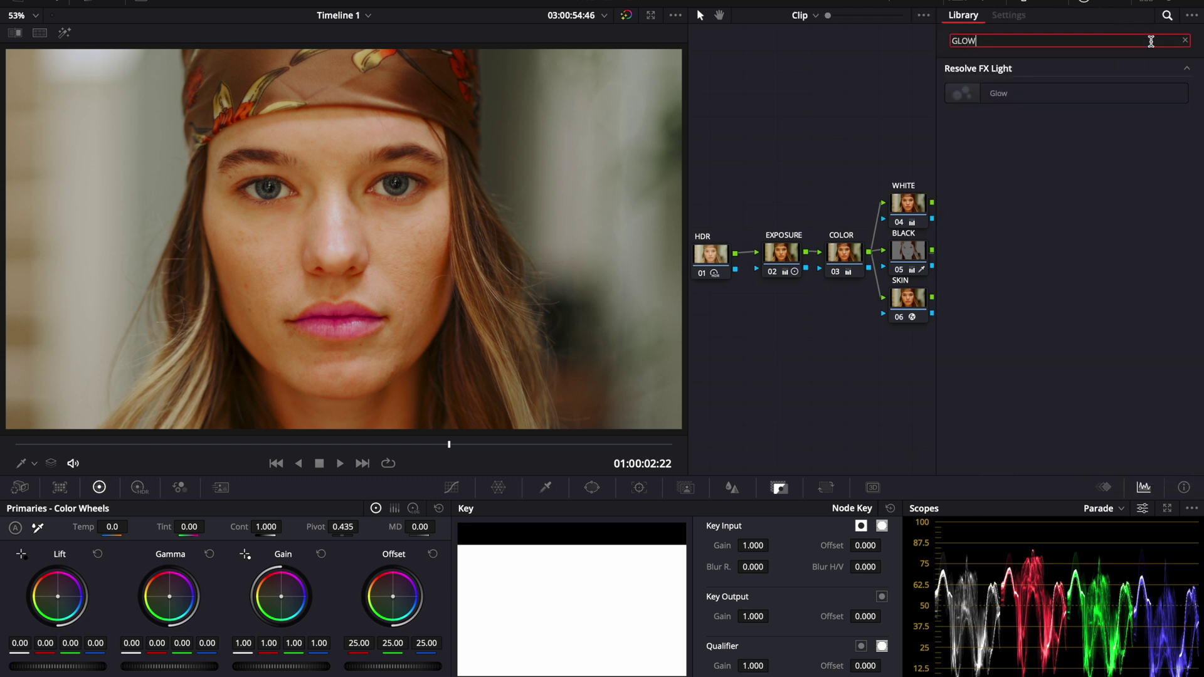
scroll(837, 326, "right", 3)
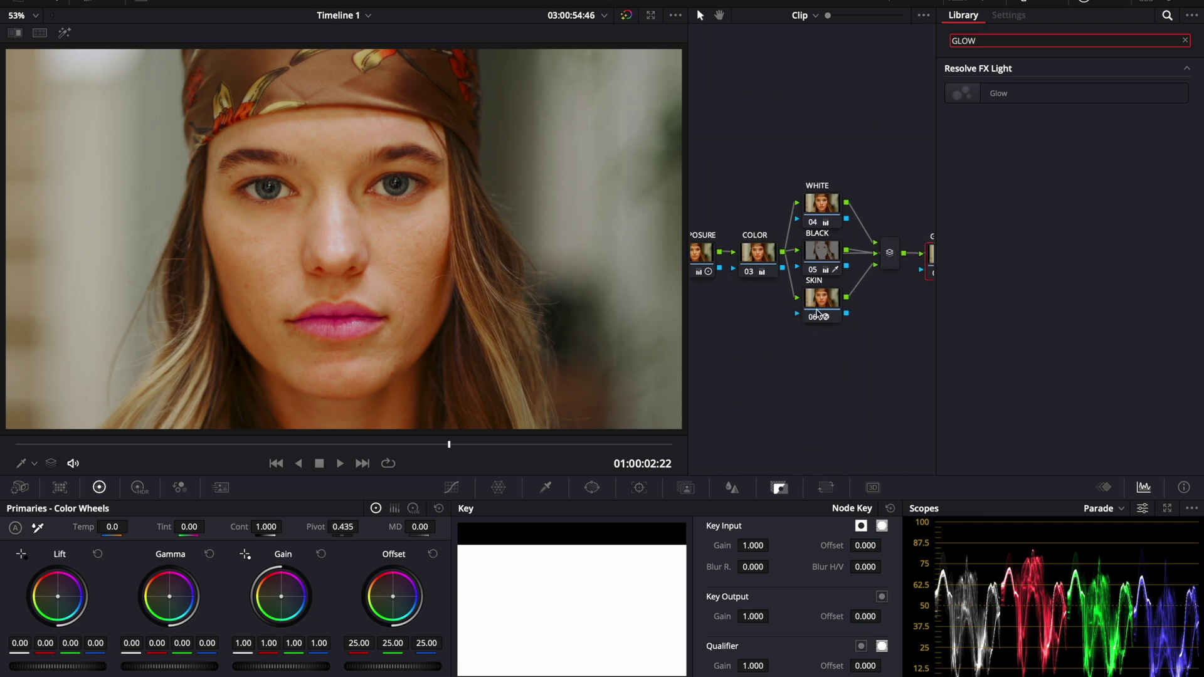
left_click_drag(998, 93, 919, 254)
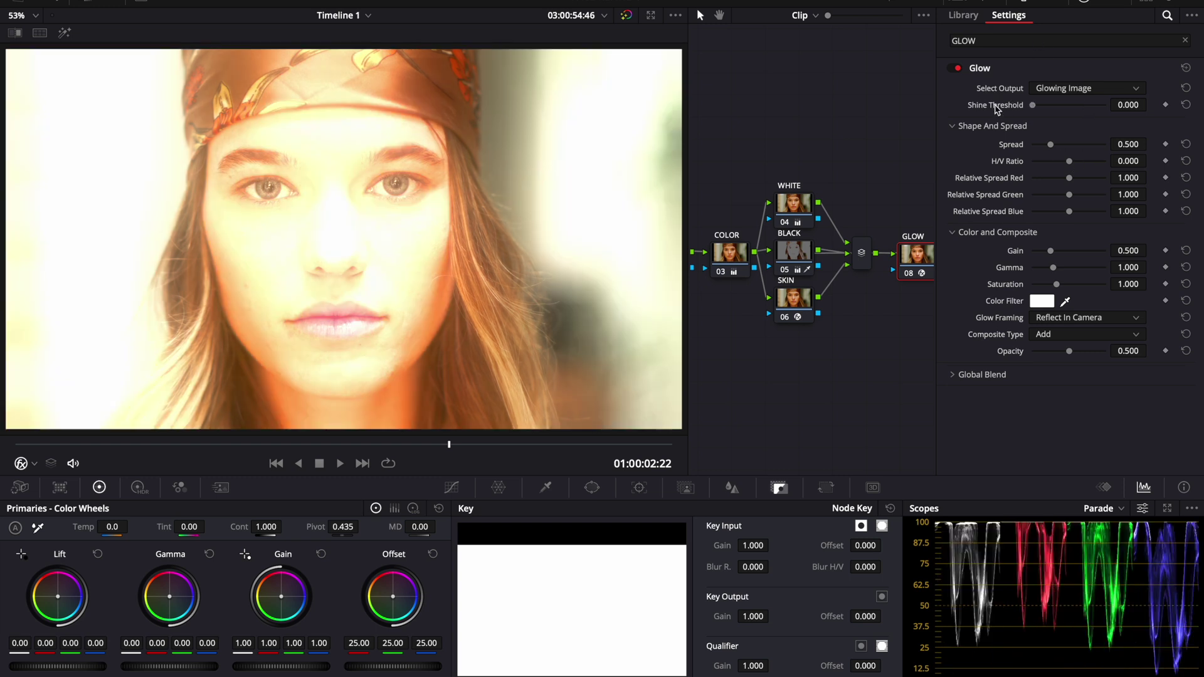
- Set the Glow effect's Shine Threshold to 0 and its Composite Type to Softlight
left_click_drag(1086, 105, 994, 111)
left_click(1060, 338)
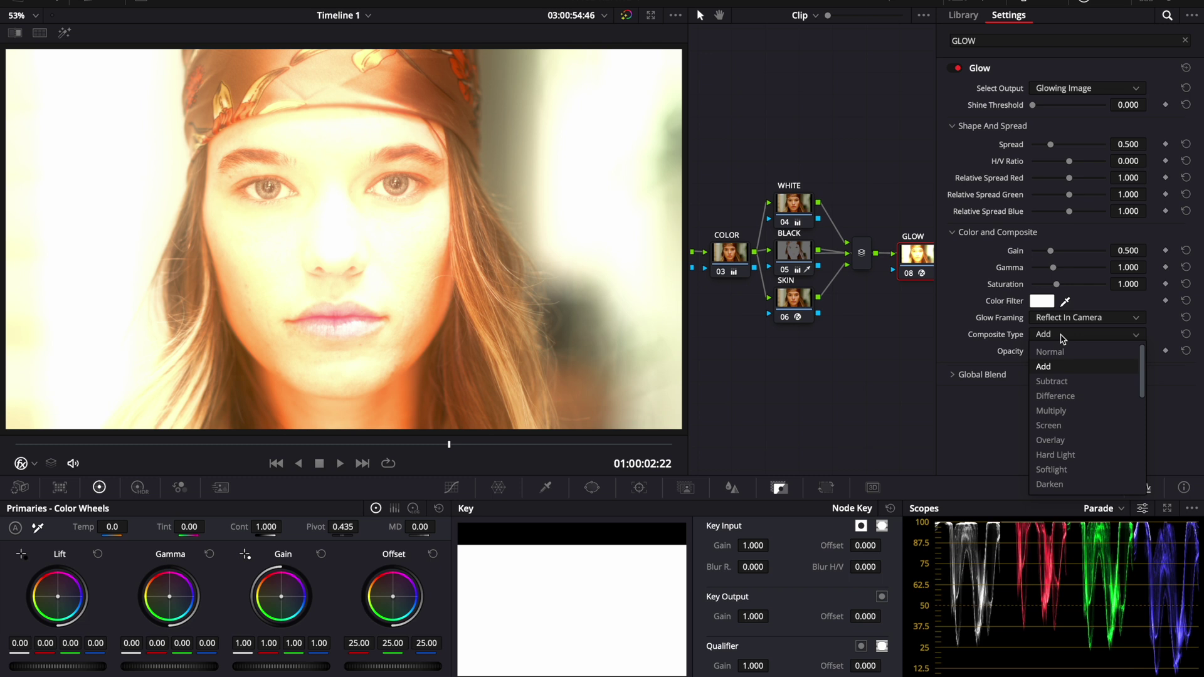
left_click(1059, 470)
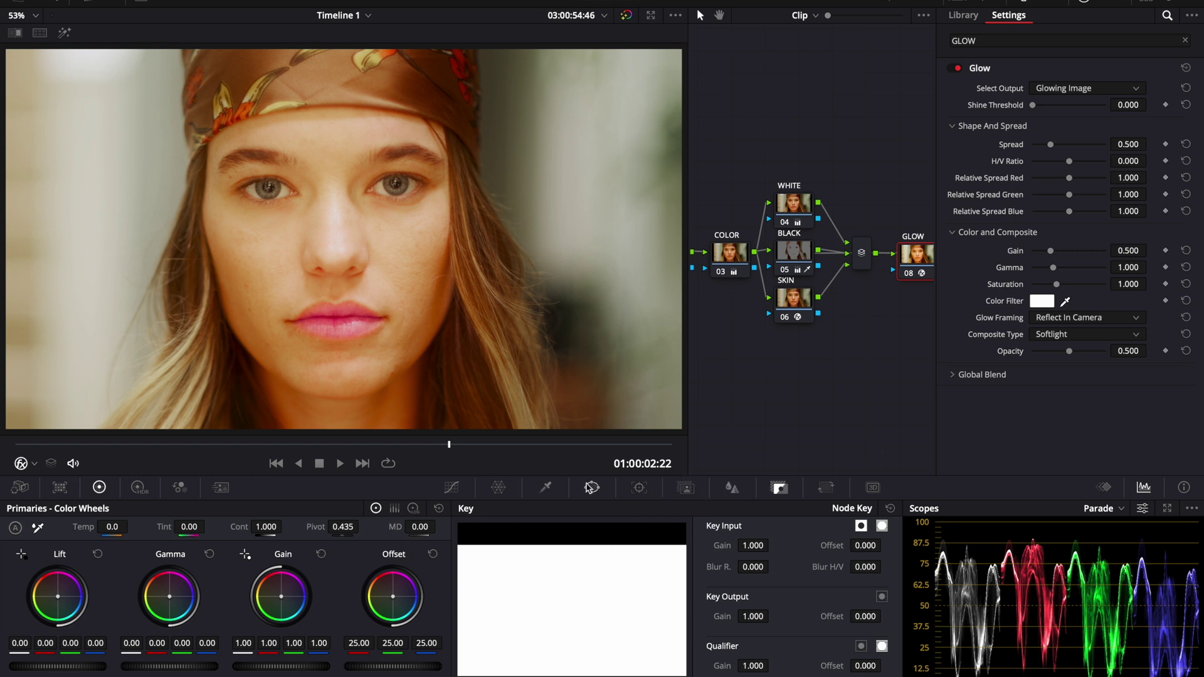
- Limit the GLOW node to the brighter tones with a soft-edged luminance qualifier, and toggle the node to compare
left_click(546, 487)
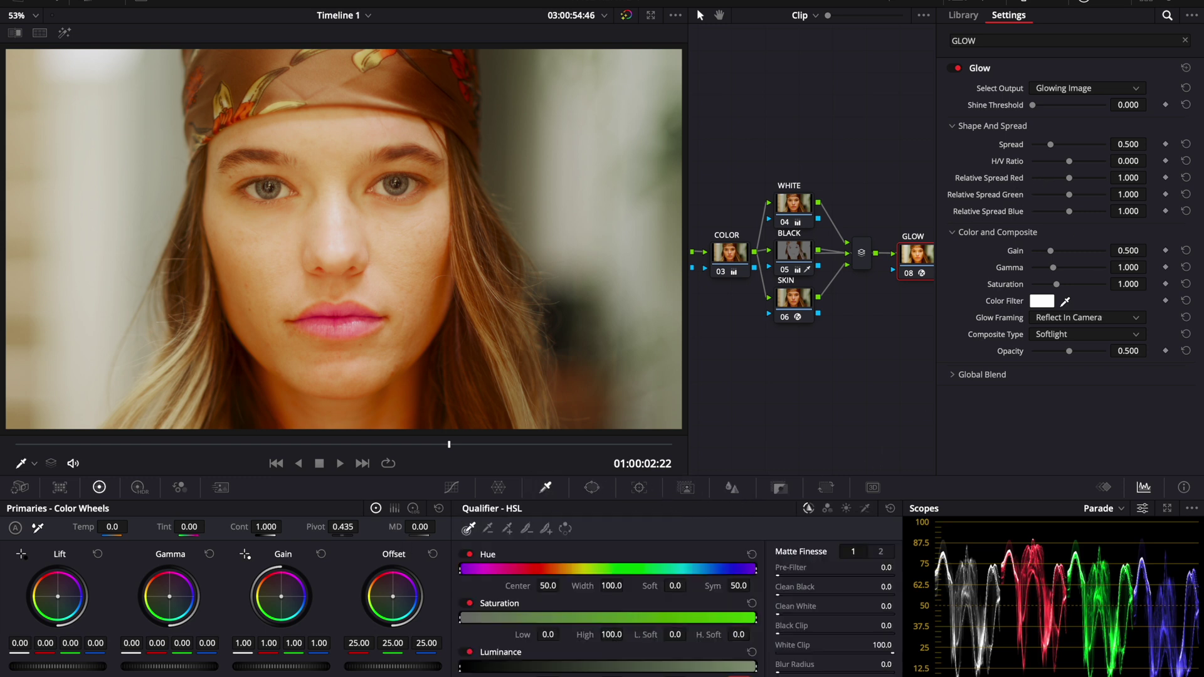
left_click_drag(738, 676, 757, 675)
left_click_drag(612, 676, 564, 676)
key("ctrl+d")
key("ctrl+d")
key("ctrl+d")
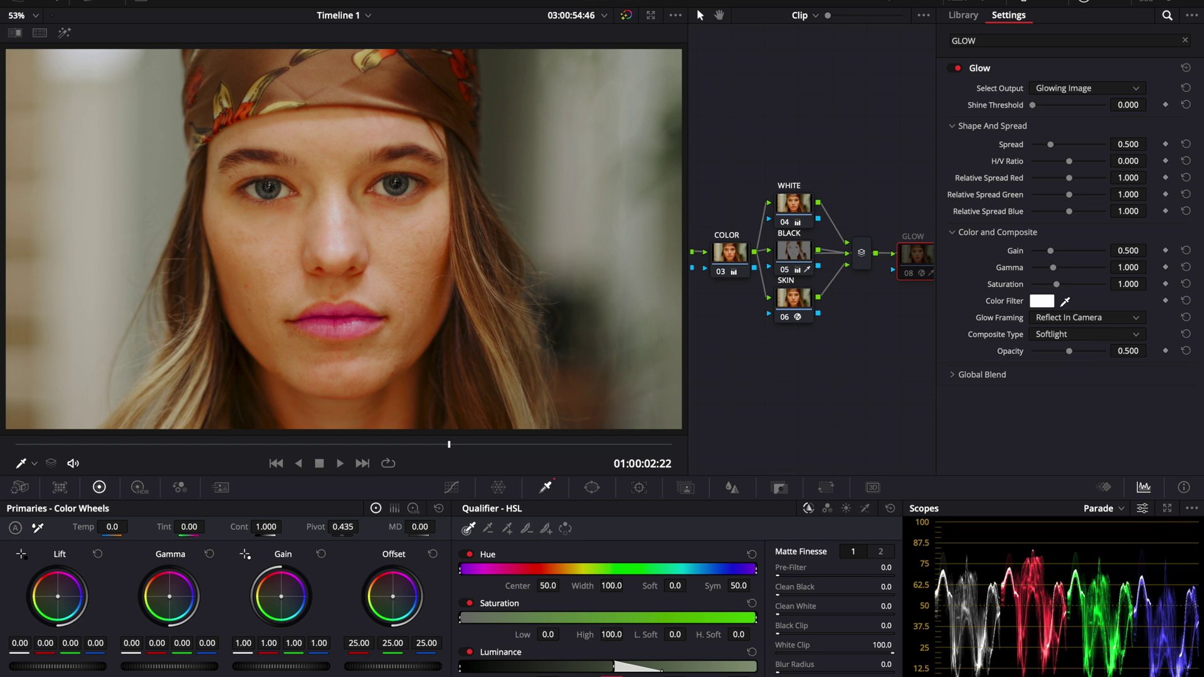
- Set the Global Blend of the Glow effect to 0.8 and close the effects library
left_click(1098, 2)
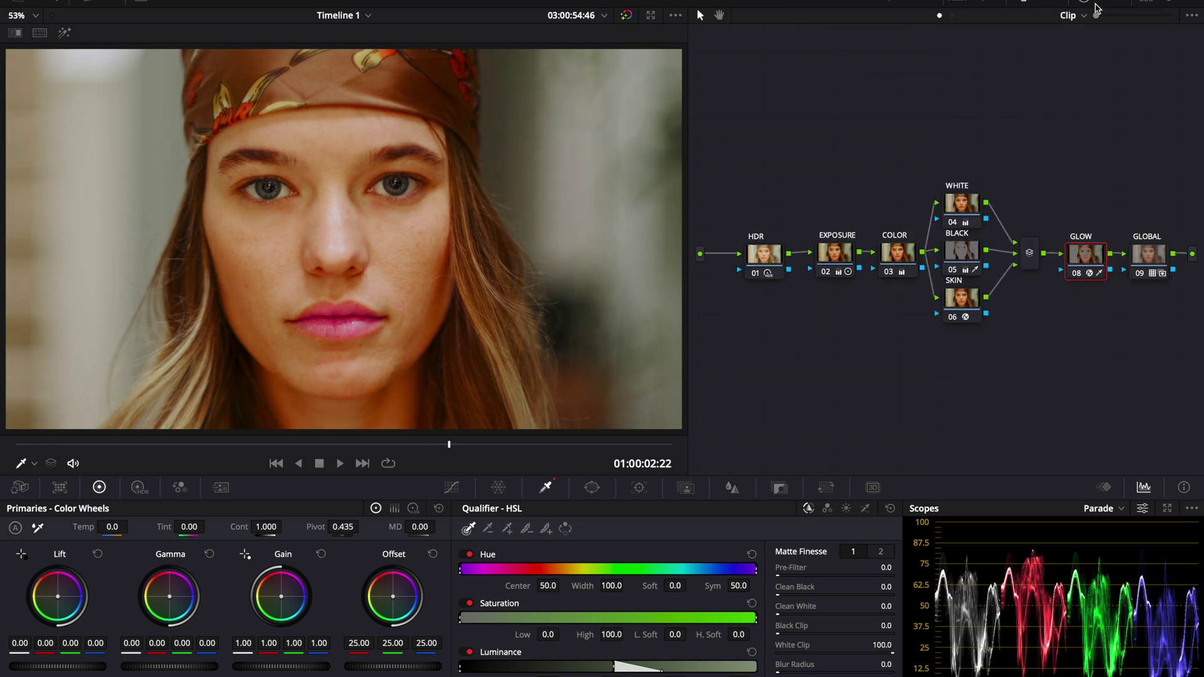
left_click(1098, 2)
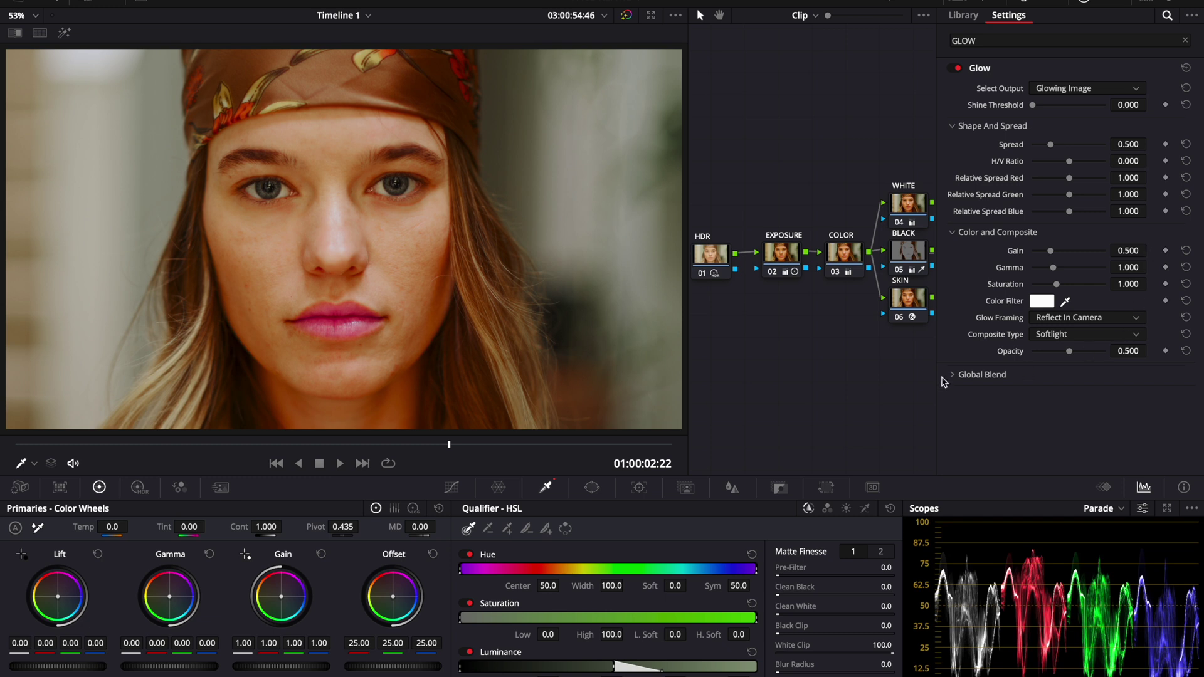
left_click(966, 380)
left_click(1127, 393)
key("BackSpace")
key("BackSpace")
key("BackSpace")
key("BackSpace")
key("BackSpace")
type(".8")
key("Return")
left_click(1083, 2)
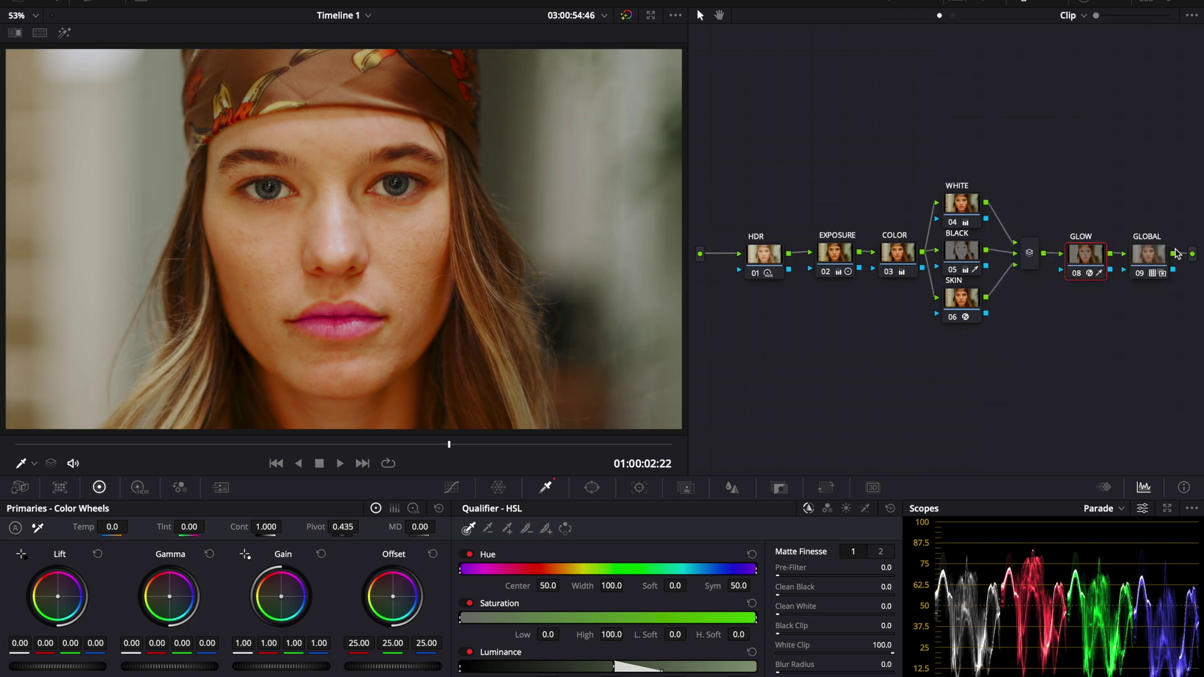